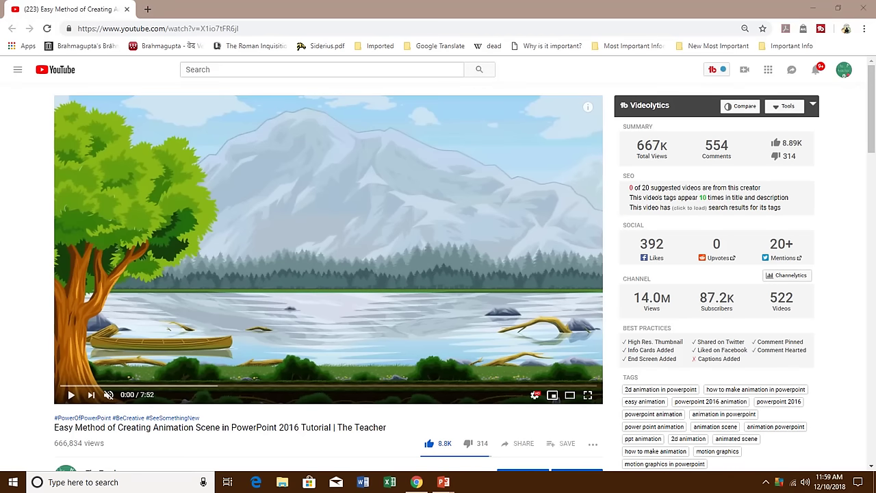
- Play the lake-scene PowerPoint animation tutorial briefly and pause it at 0:05 on the walking character
{"action": "left_click", "coordinate": [28, 298]}
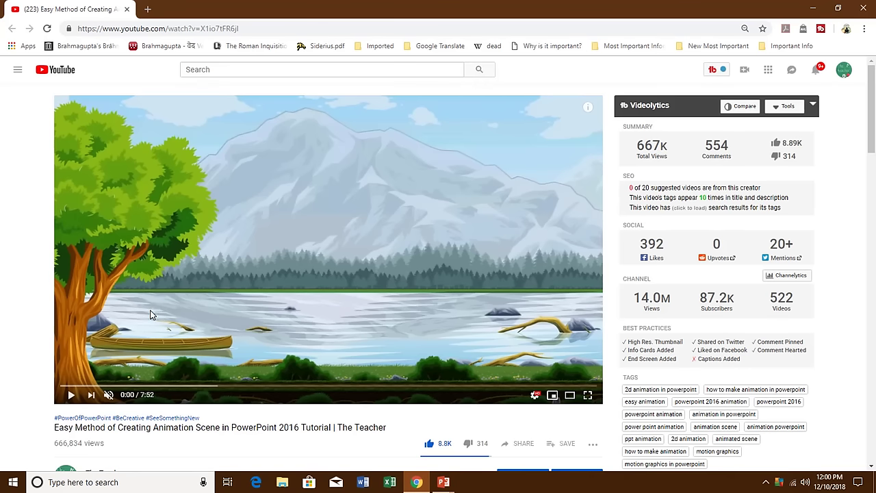
{"action": "scroll", "coordinate": [232, 314], "scroll_direction": "down", "scroll_amount": 2}
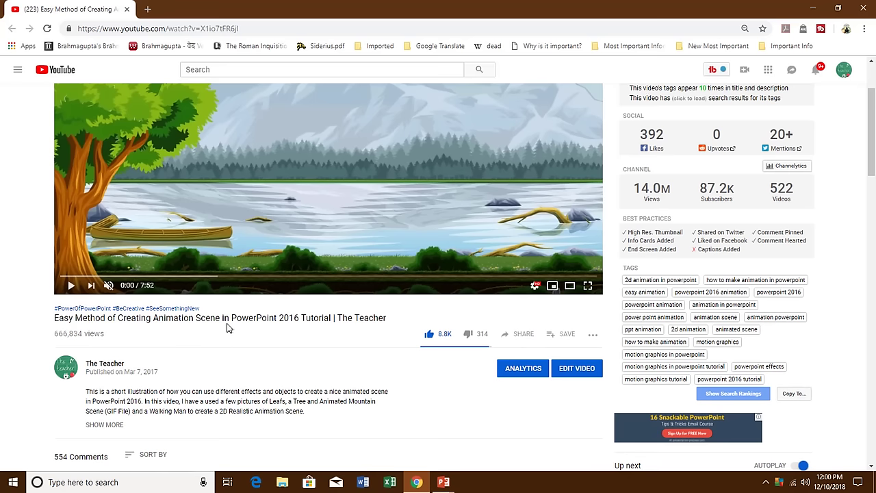
{"action": "scroll", "coordinate": [232, 307], "scroll_direction": "up", "scroll_amount": 1}
{"action": "left_click", "coordinate": [234, 289]}
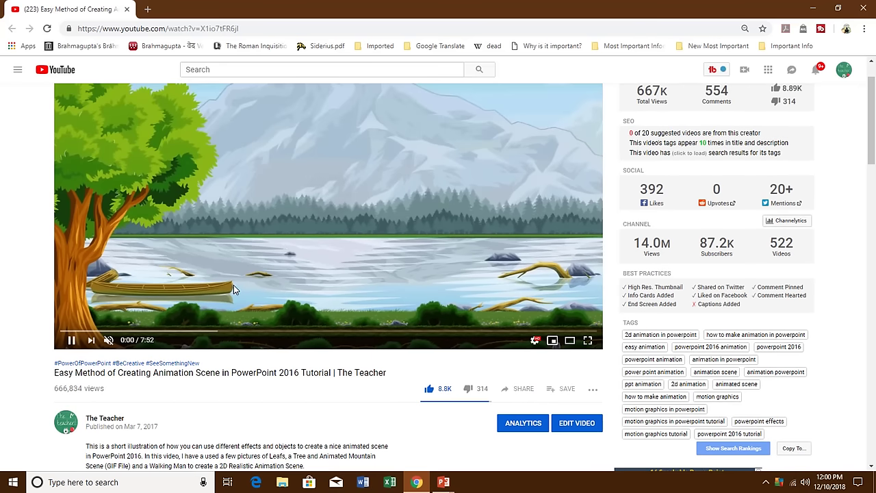
{"action": "scroll", "coordinate": [199, 286], "scroll_direction": "up", "scroll_amount": 1}
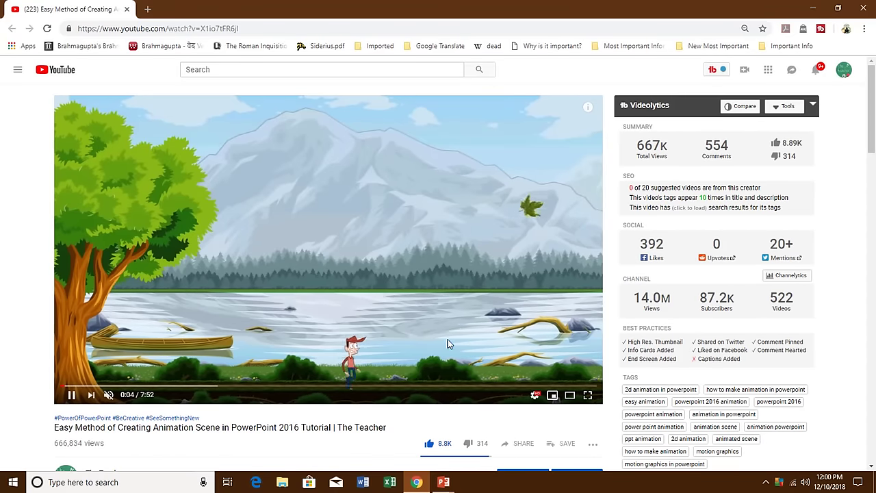
{"action": "left_click", "coordinate": [485, 362]}
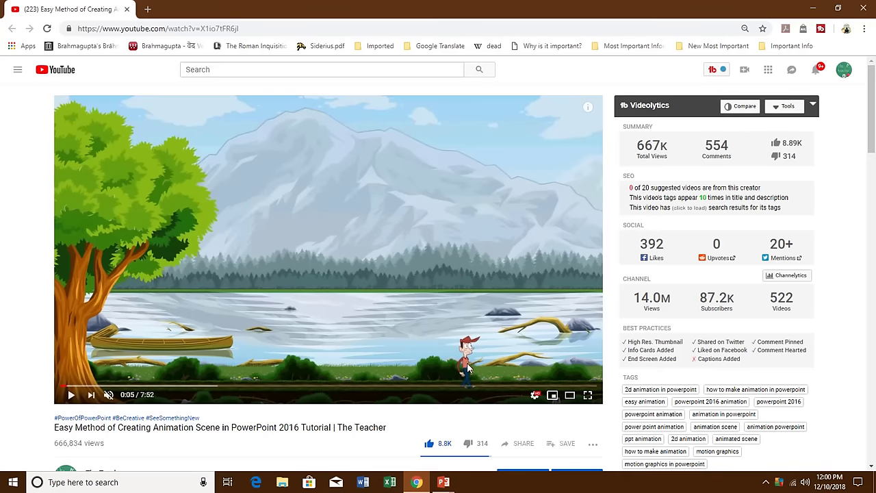
{"action": "scroll", "coordinate": [454, 335], "scroll_direction": "down", "scroll_amount": 1}
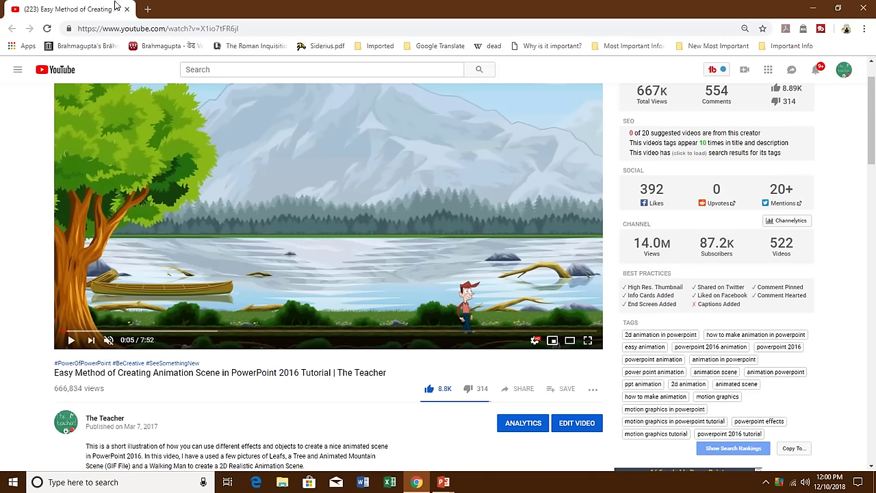
- In a new tab on google.com, search for 'walk poses png'
{"action": "left_click", "coordinate": [146, 10]}
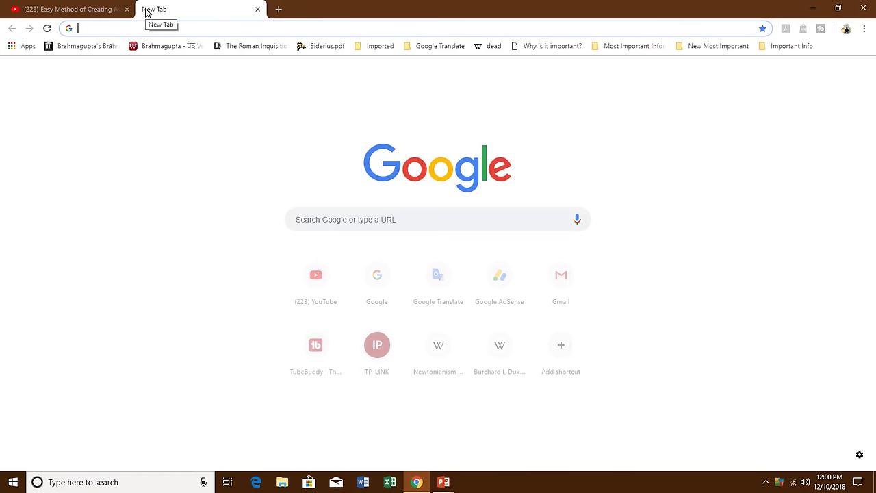
{"action": "type", "text": "g"}
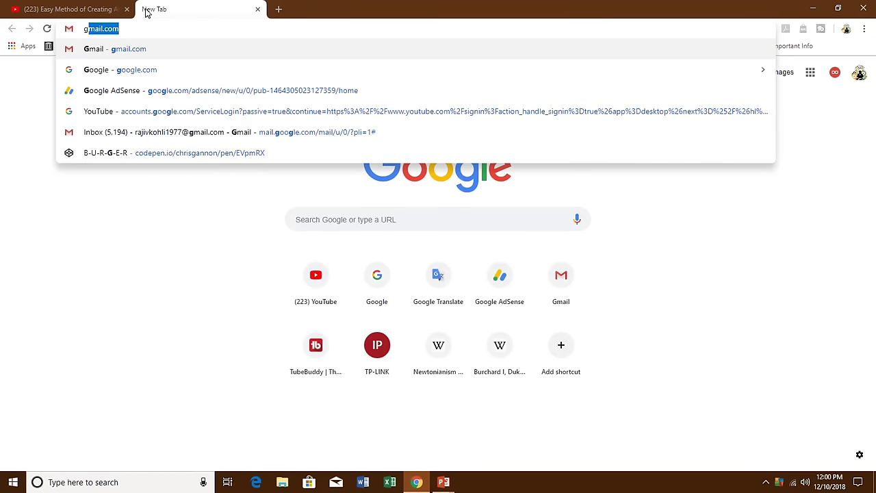
{"action": "type", "text": "oog"}
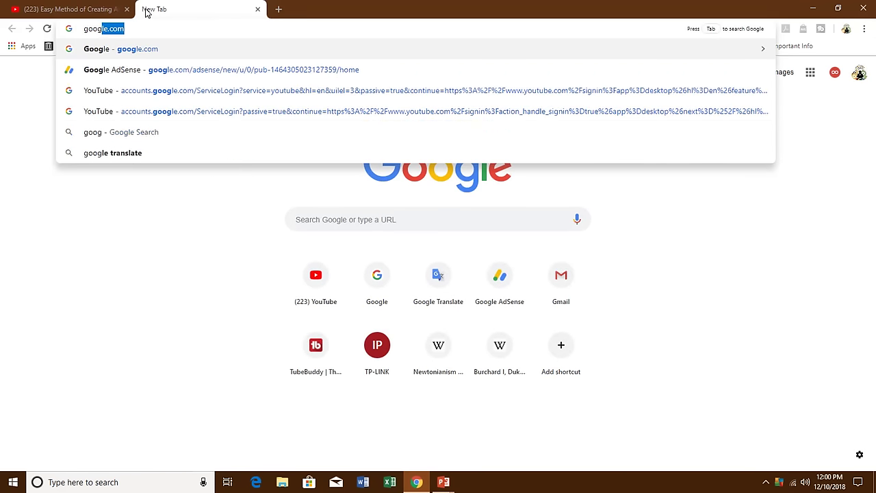
{"action": "key", "text": "Return"}
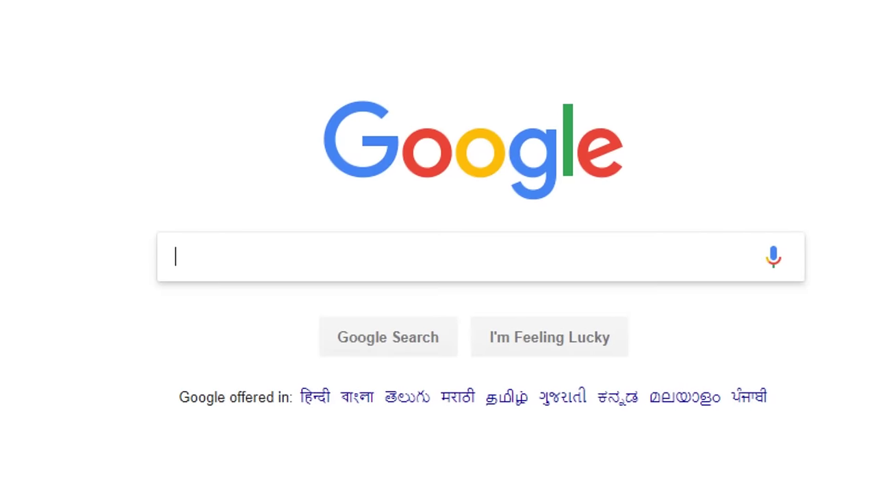
{"action": "type", "text": "w"}
{"action": "type", "text": "alk pio"}
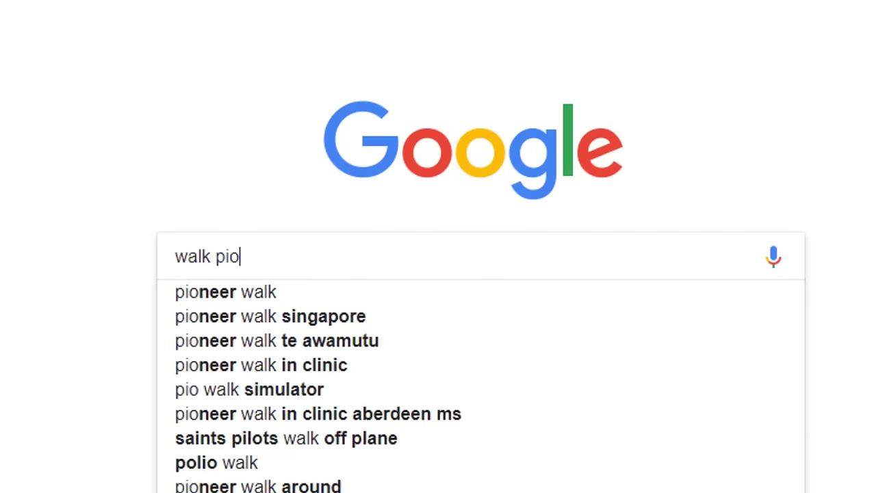
{"action": "key", "text": "BackSpace"}
{"action": "key", "text": "BackSpace"}
{"action": "type", "text": "oses png"}
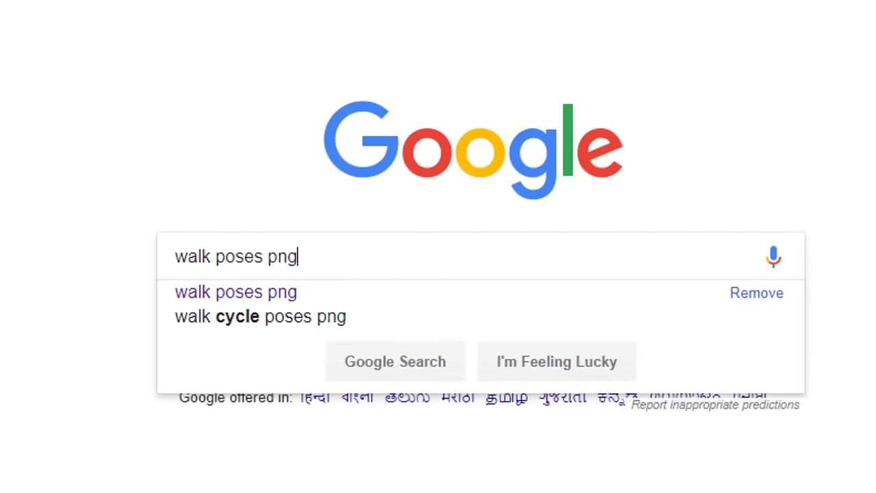
{"action": "key", "text": "Return"}
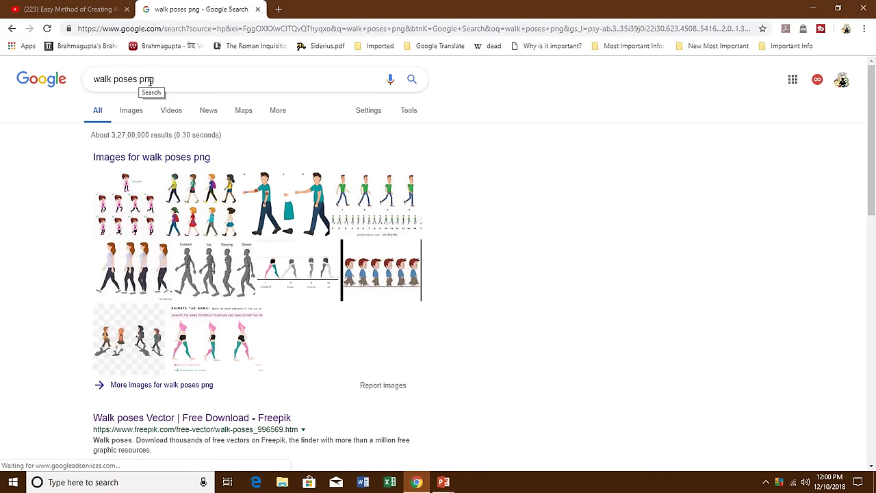
- Switch to image results and preview the girl's walk-poses sheet and the Business Man Walking Cycle
{"action": "left_click", "coordinate": [128, 114]}
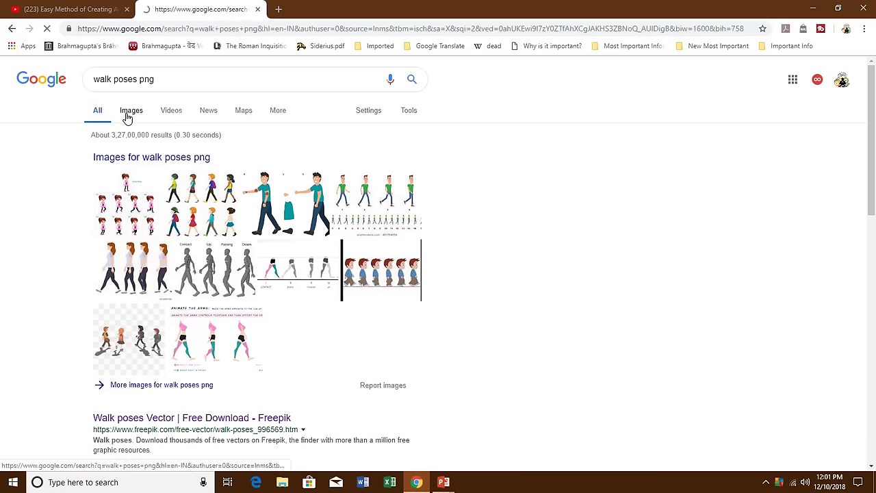
{"action": "scroll", "coordinate": [127, 120], "scroll_direction": "down", "scroll_amount": 1}
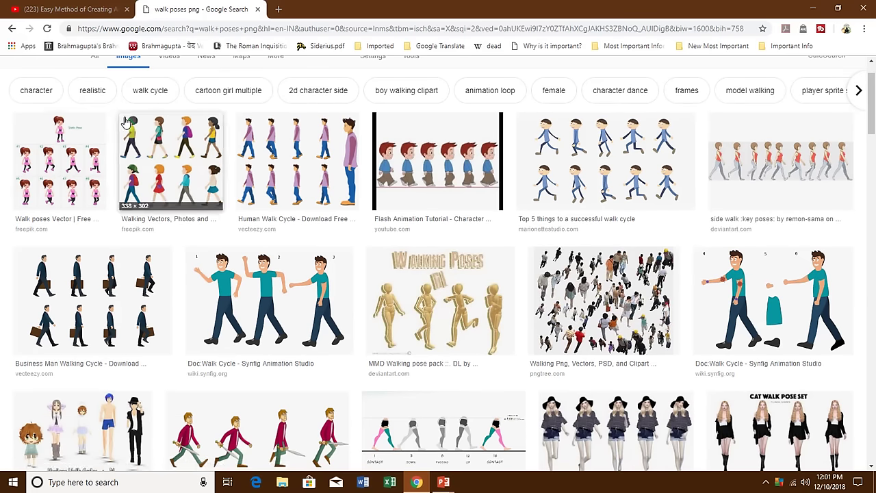
{"action": "left_click", "coordinate": [50, 146]}
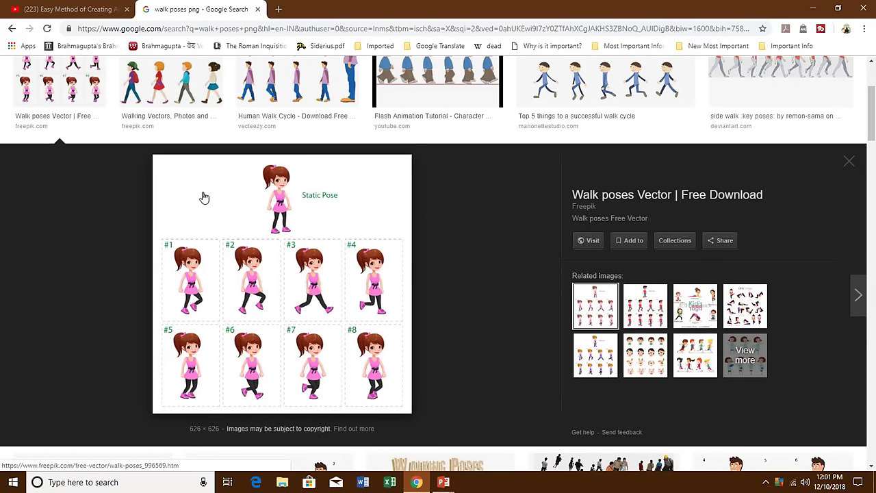
{"action": "scroll", "coordinate": [211, 190], "scroll_direction": "down", "scroll_amount": 4}
{"action": "left_click", "coordinate": [125, 254]}
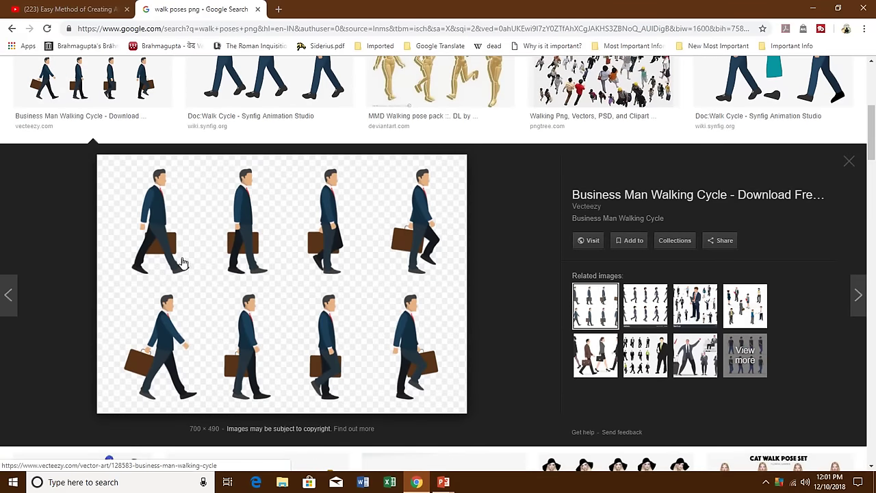
{"action": "scroll", "coordinate": [203, 250], "scroll_direction": "up", "scroll_amount": 3}
{"action": "left_click", "coordinate": [72, 130]}
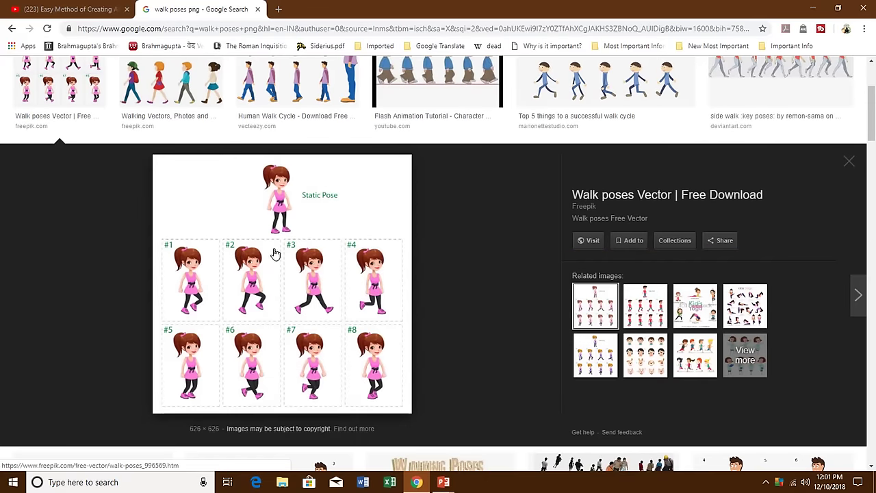
{"action": "scroll", "coordinate": [331, 229], "scroll_direction": "up", "scroll_amount": 3}
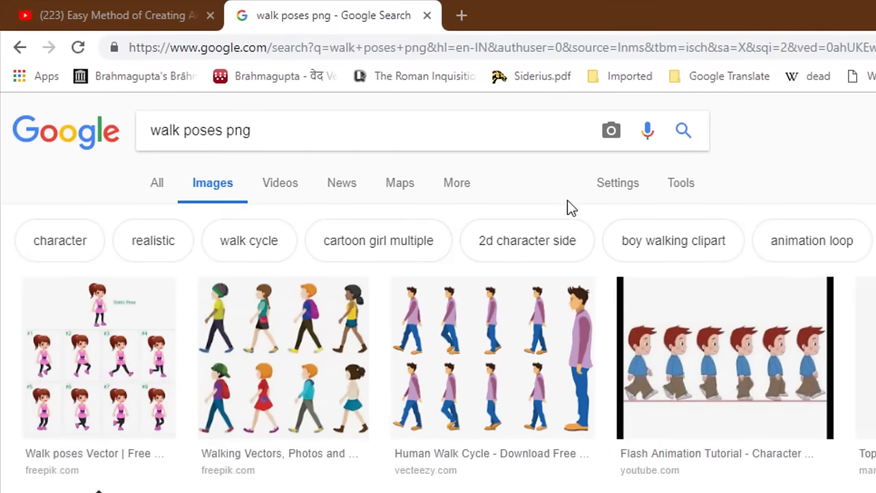
- Filter the images to Transparent, preview the Renderography walk cycle, then reset Color to Any color
{"action": "left_click", "coordinate": [686, 191]}
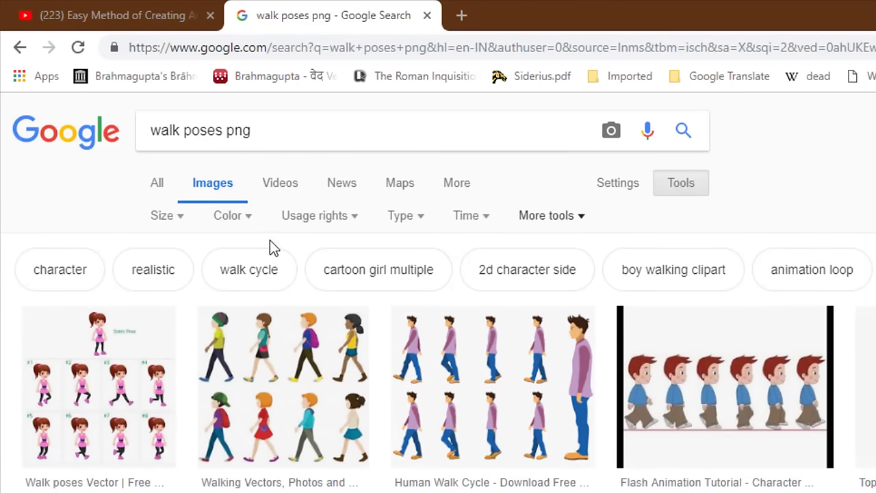
{"action": "left_click", "coordinate": [238, 221]}
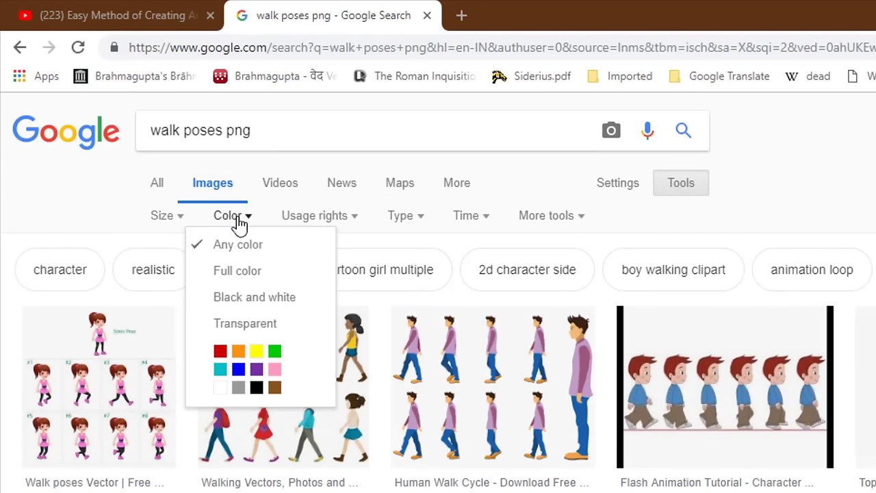
{"action": "left_click", "coordinate": [236, 328]}
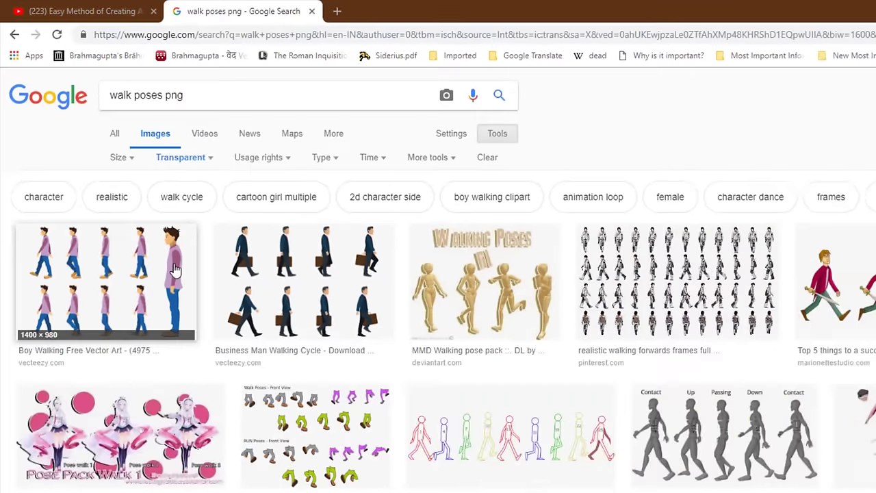
{"action": "scroll", "coordinate": [659, 394], "scroll_direction": "down", "scroll_amount": 5}
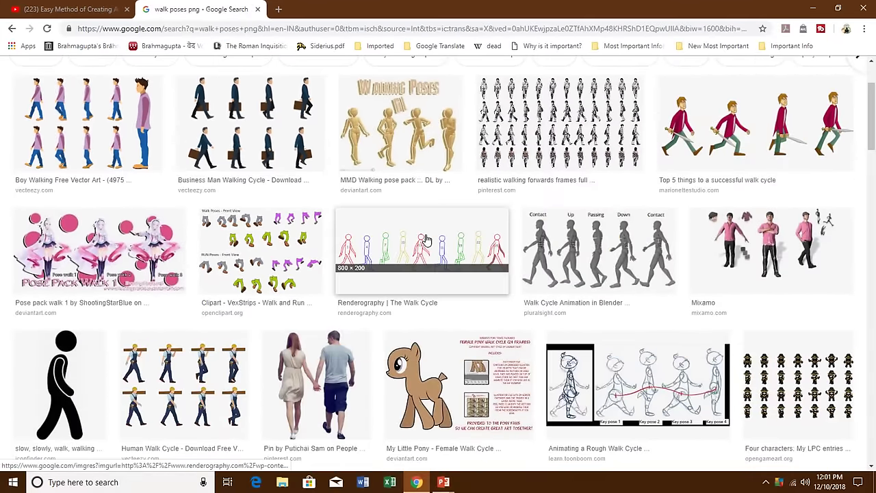
{"action": "left_click", "coordinate": [659, 395]}
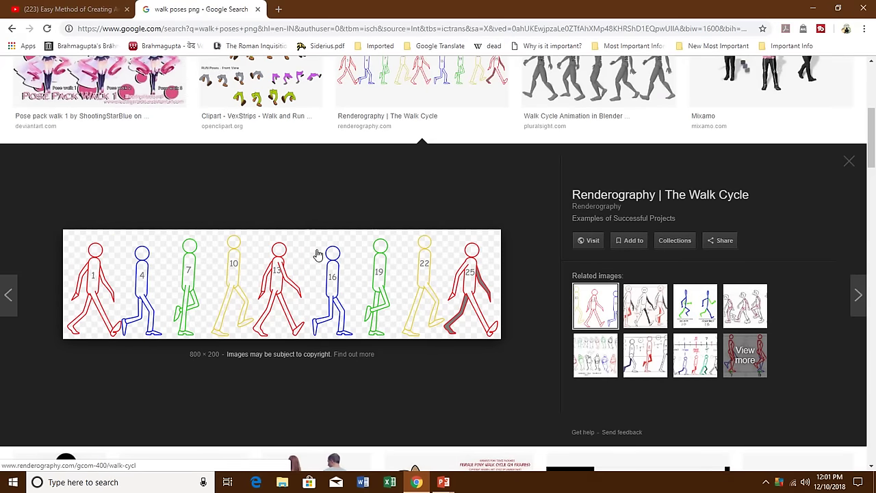
{"action": "scroll", "coordinate": [233, 155], "scroll_direction": "up", "scroll_amount": 5}
{"action": "scroll", "coordinate": [233, 155], "scroll_direction": "up", "scroll_amount": 1}
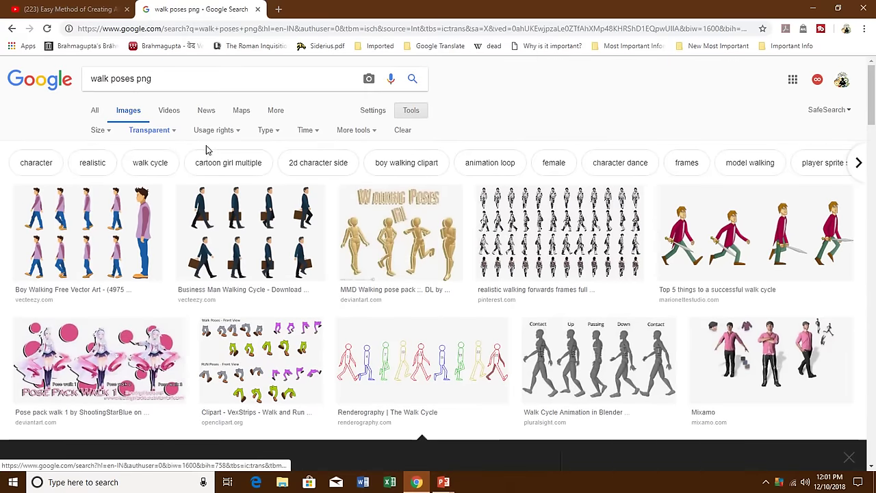
{"action": "left_click", "coordinate": [145, 130]}
{"action": "left_click", "coordinate": [162, 149]}
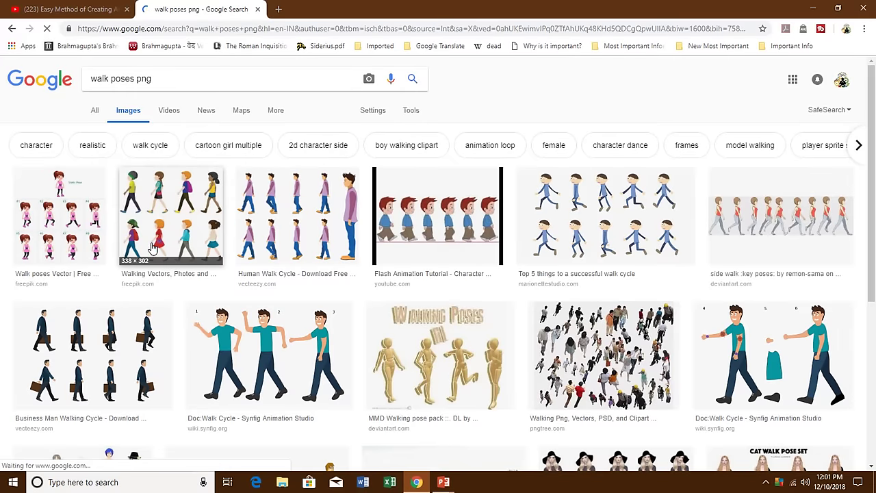
- Copy the Freepik 'Walk poses Vector' preview image and switch to PowerPoint's Presentation2
{"action": "left_click", "coordinate": [58, 219]}
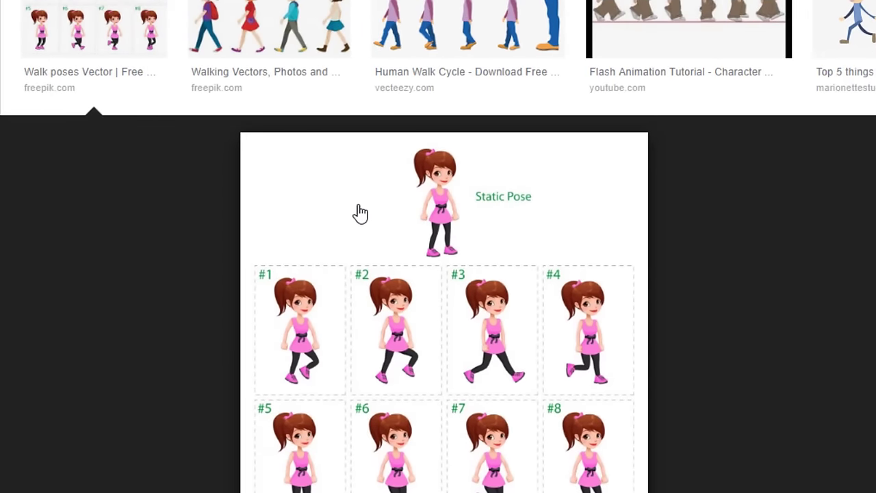
{"action": "right_click", "coordinate": [360, 213]}
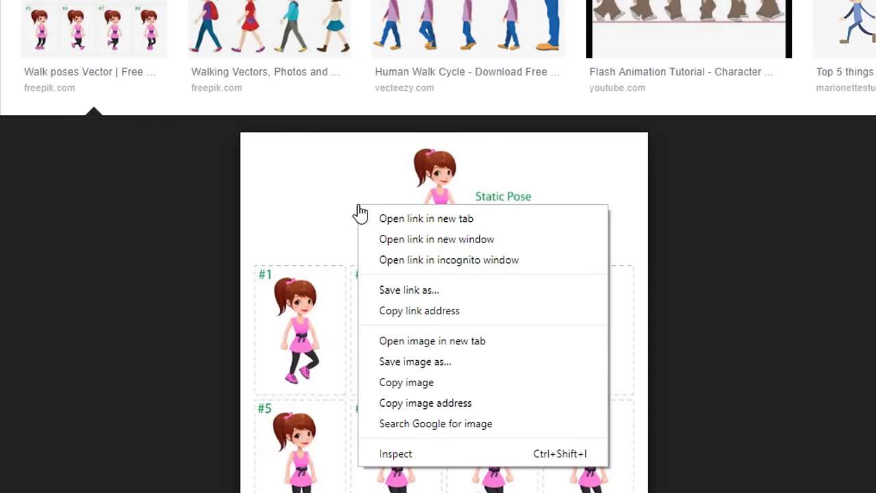
{"action": "left_click", "coordinate": [414, 384]}
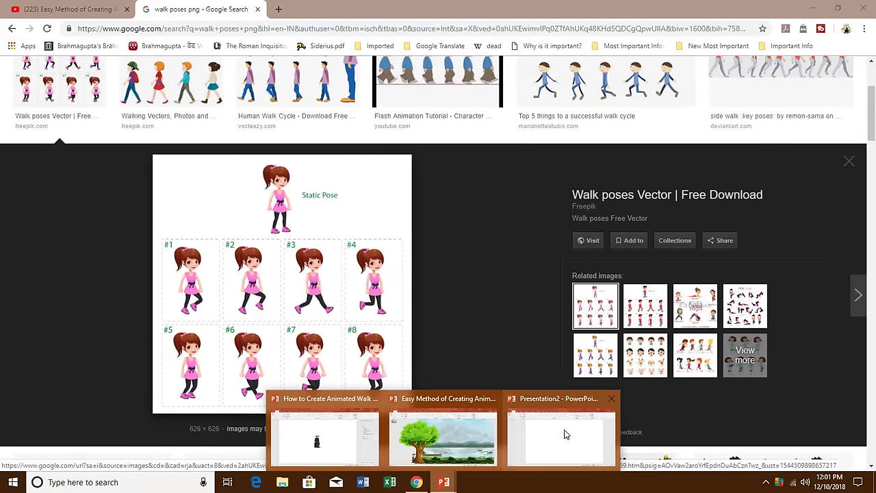
{"action": "left_click", "coordinate": [565, 433]}
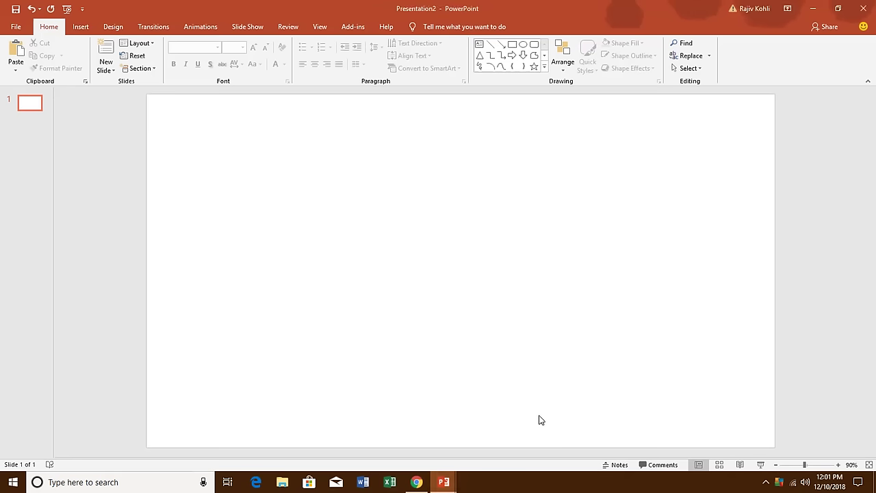
- Paste the walk-poses sheet and crop it to the single #1 pose, 1.9" by 1.17"
{"action": "left_click", "coordinate": [15, 51]}
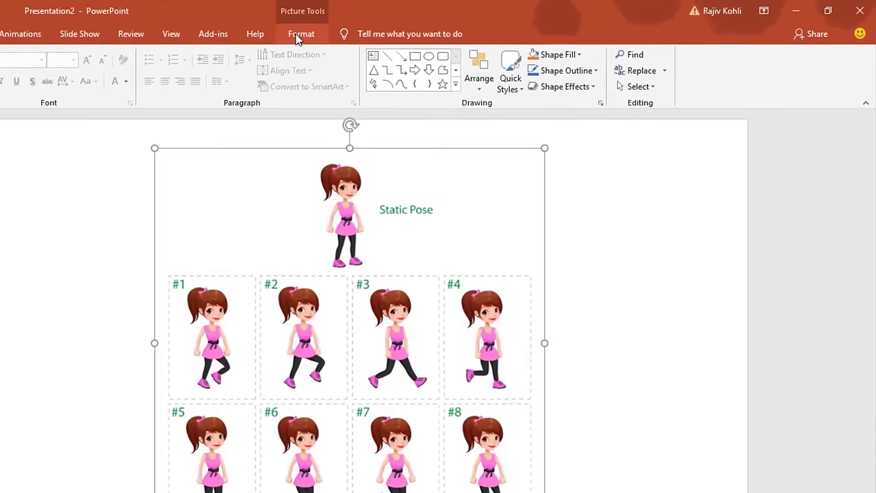
{"action": "left_click", "coordinate": [422, 26]}
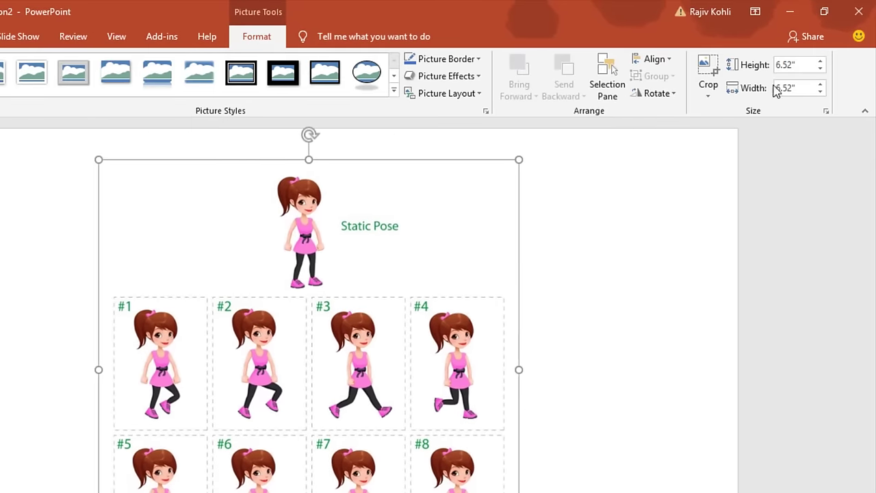
{"action": "left_click", "coordinate": [710, 69]}
{"action": "left_click_drag", "start_coordinate": [309, 161], "coordinate": [292, 303]}
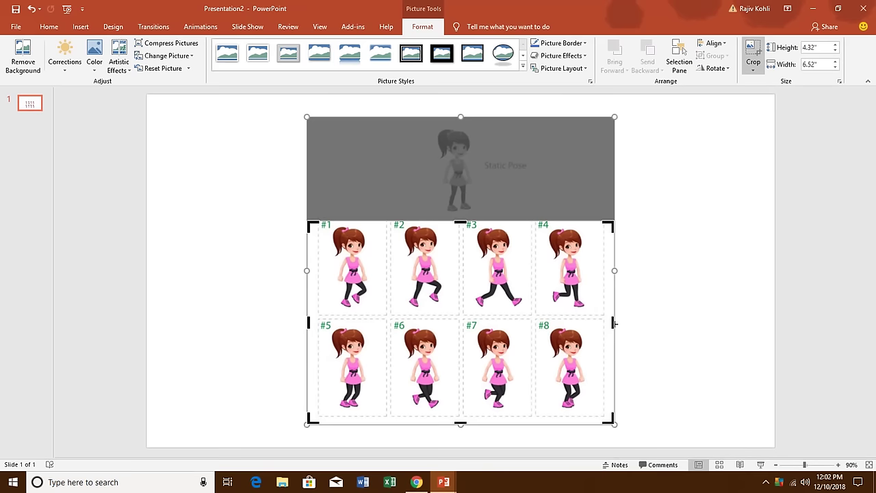
{"action": "left_click_drag", "start_coordinate": [613, 323], "coordinate": [377, 312]}
{"action": "left_click_drag", "start_coordinate": [345, 423], "coordinate": [362, 309]}
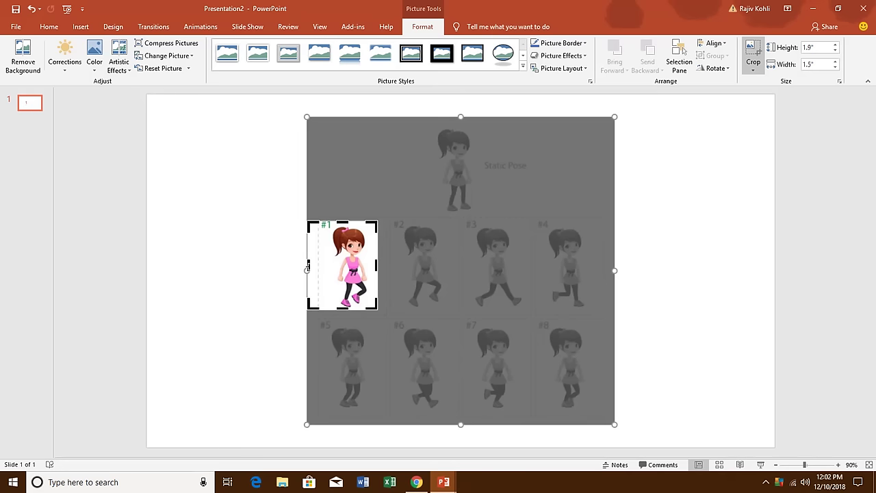
{"action": "left_click_drag", "start_coordinate": [308, 268], "coordinate": [323, 266]}
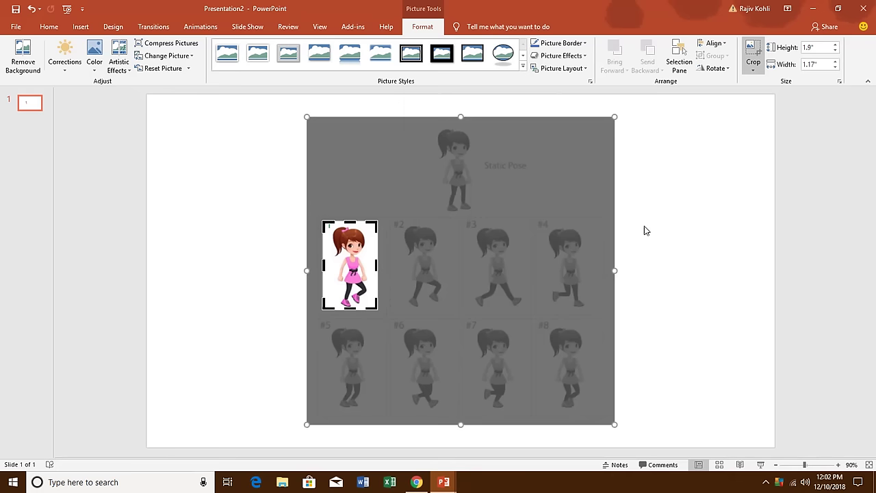
{"action": "left_click", "coordinate": [705, 204]}
- Align pose #1 to the slide's middle and slide it level to the left
{"action": "left_click", "coordinate": [350, 267]}
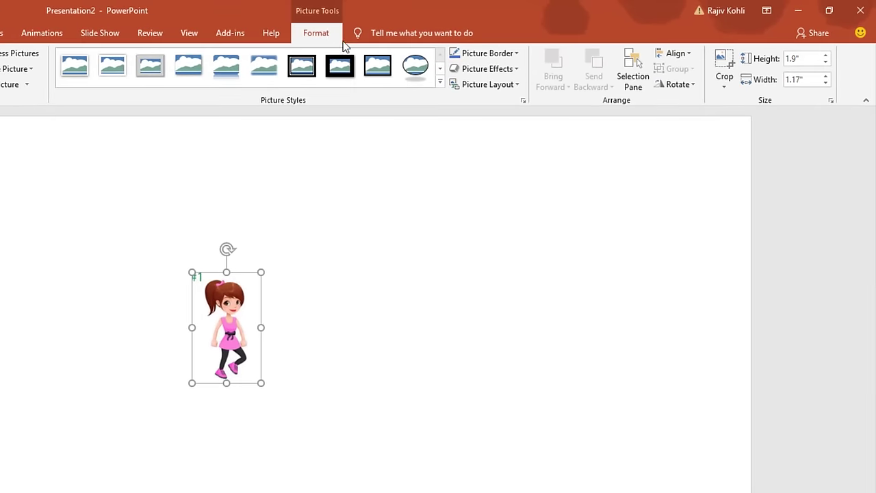
{"action": "left_click", "coordinate": [680, 53]}
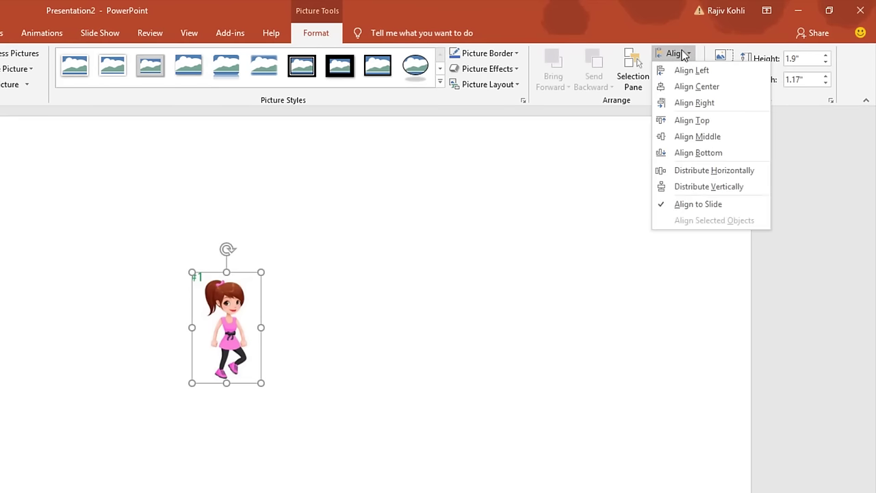
{"action": "left_click", "coordinate": [691, 136]}
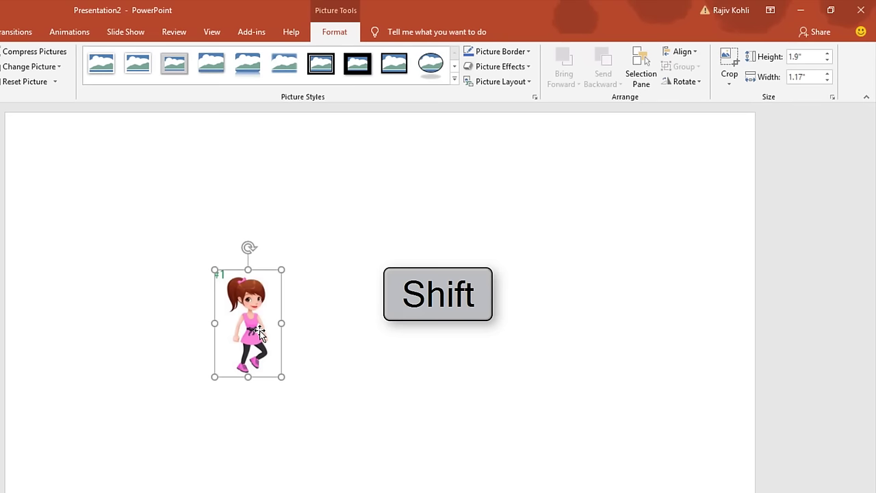
{"action": "left_click_drag", "start_coordinate": [261, 334], "coordinate": [71, 335]}
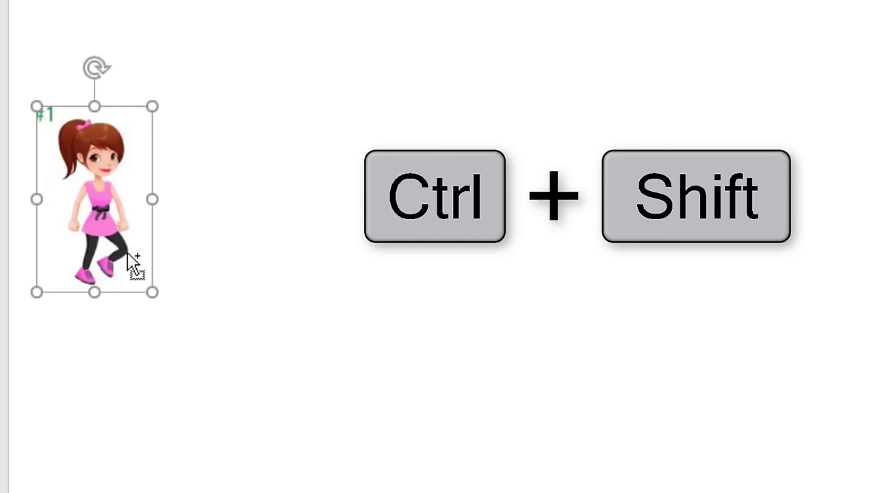
- Place a level copy right of pose #1 and re-crop it to show pose #2
{"action": "left_click_drag", "start_coordinate": [127, 252], "coordinate": [236, 252]}
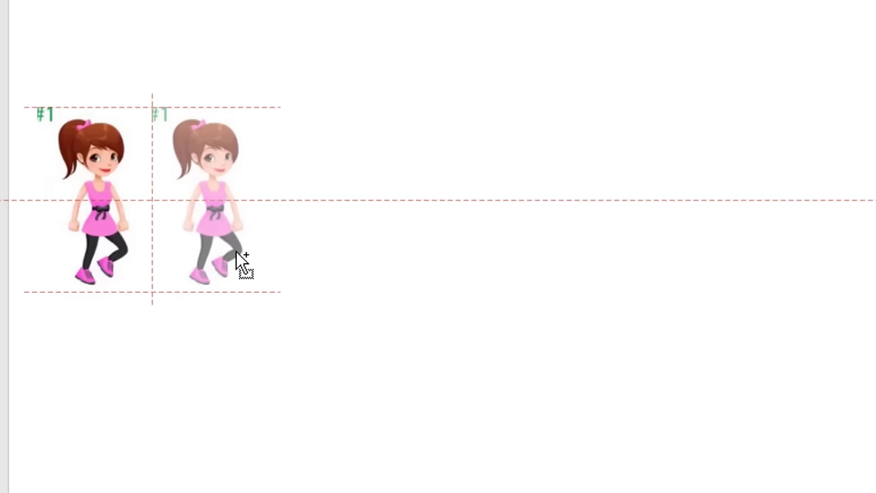
{"action": "left_click_drag", "start_coordinate": [237, 251], "coordinate": [236, 252]}
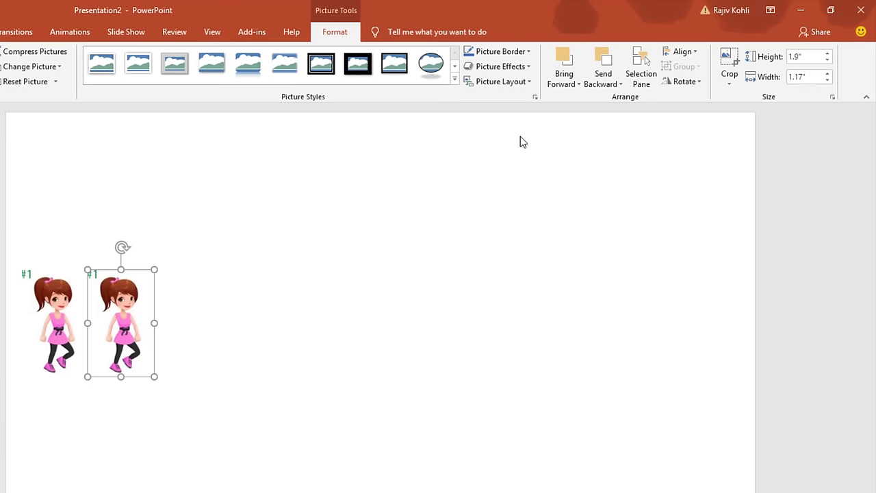
{"action": "left_click", "coordinate": [730, 59]}
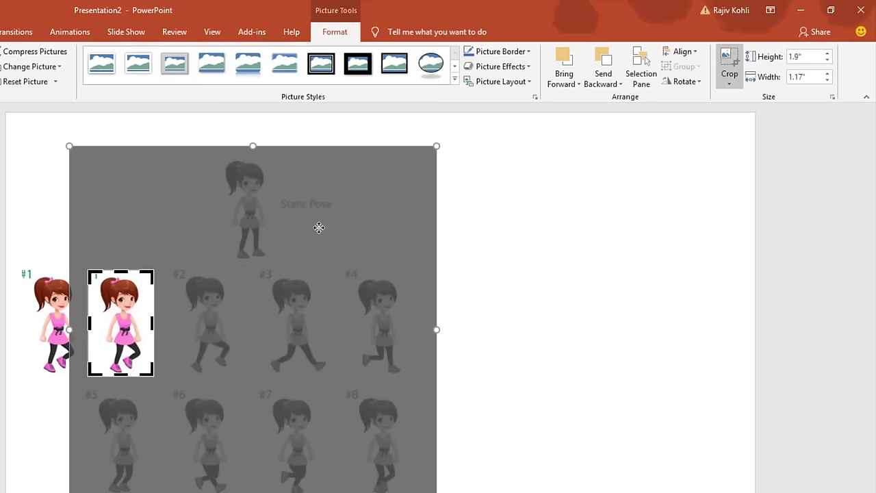
{"action": "left_click_drag", "start_coordinate": [288, 340], "coordinate": [202, 340]}
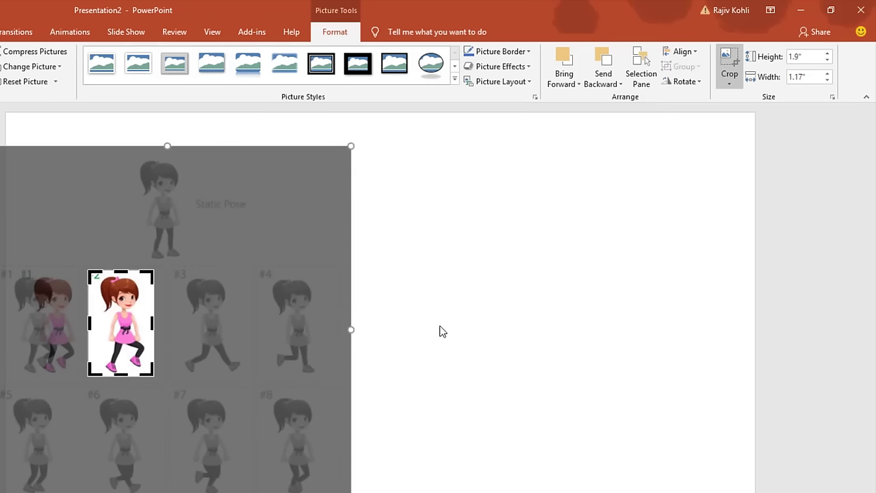
{"action": "left_click", "coordinate": [372, 319]}
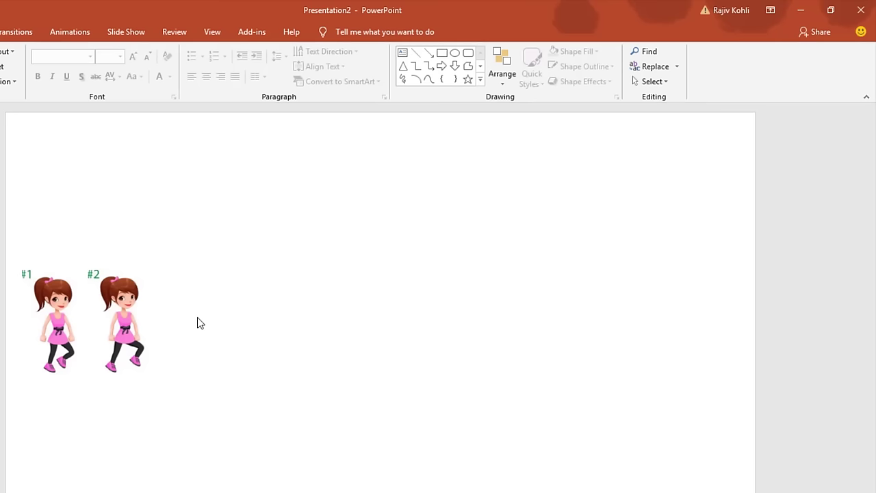
- Duplicate pose #2 to its right and shift the copy's crop toward pose #3
{"action": "left_click", "coordinate": [126, 312]}
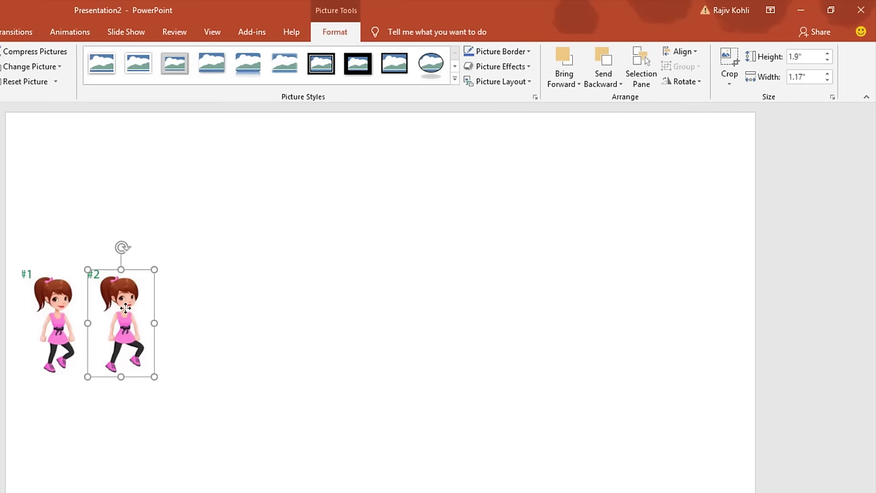
{"action": "left_click_drag", "start_coordinate": [126, 308], "coordinate": [192, 309]}
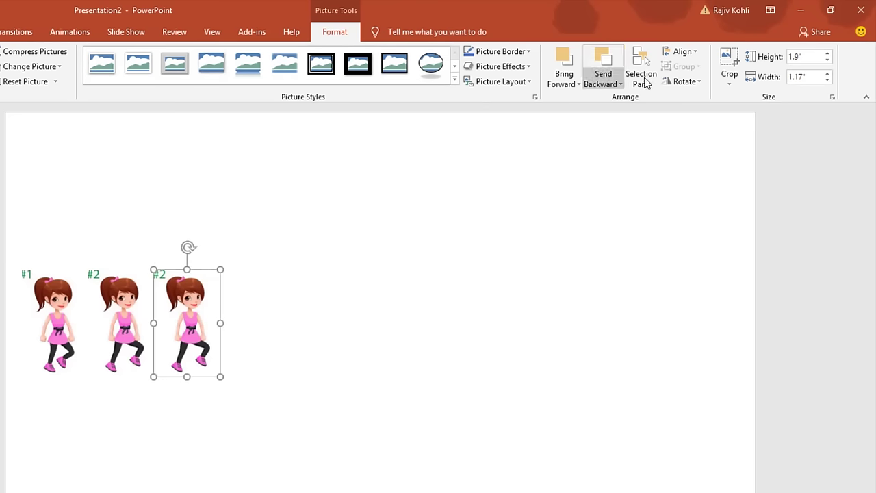
{"action": "left_click", "coordinate": [728, 65]}
{"action": "left_click_drag", "start_coordinate": [387, 366], "coordinate": [290, 367]}
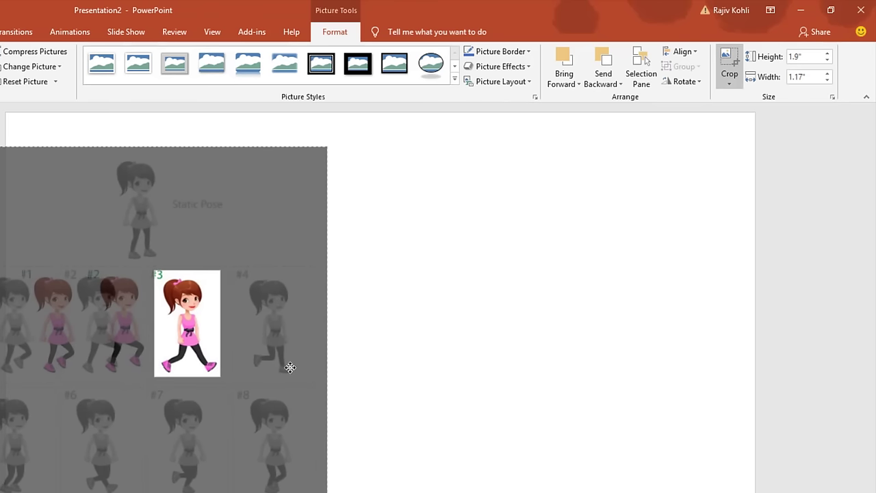
- Finish the pose #3 crop and add a copy to its right cropped to pose #4
{"action": "left_click", "coordinate": [295, 329]}
{"action": "left_click", "coordinate": [192, 323]}
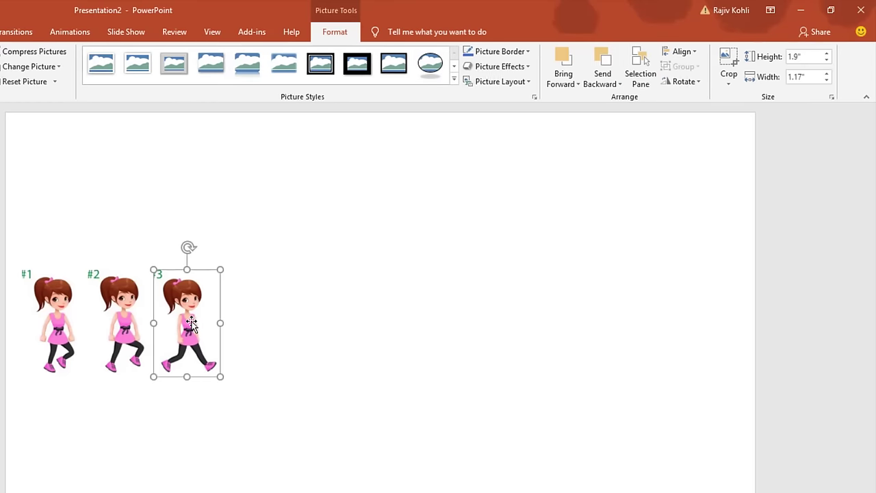
{"action": "left_click_drag", "start_coordinate": [191, 324], "coordinate": [251, 330], "text": "ctrl"}
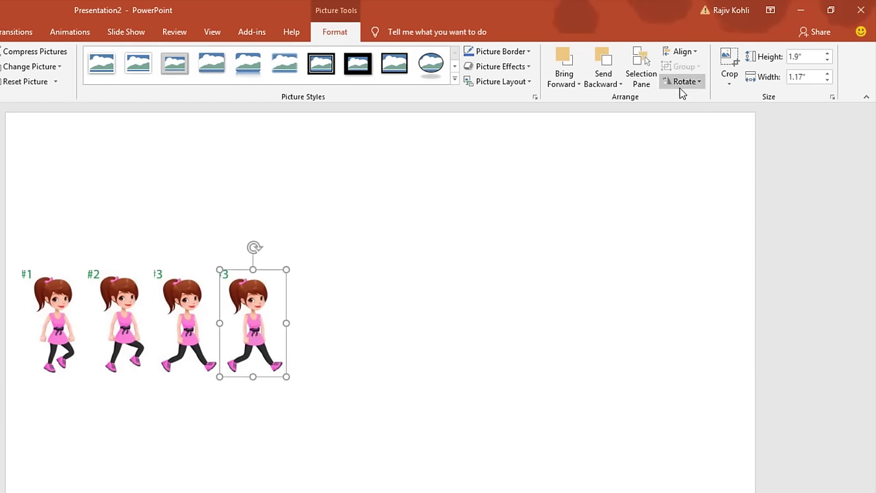
{"action": "left_click", "coordinate": [728, 63]}
{"action": "left_click_drag", "start_coordinate": [358, 371], "coordinate": [273, 379]}
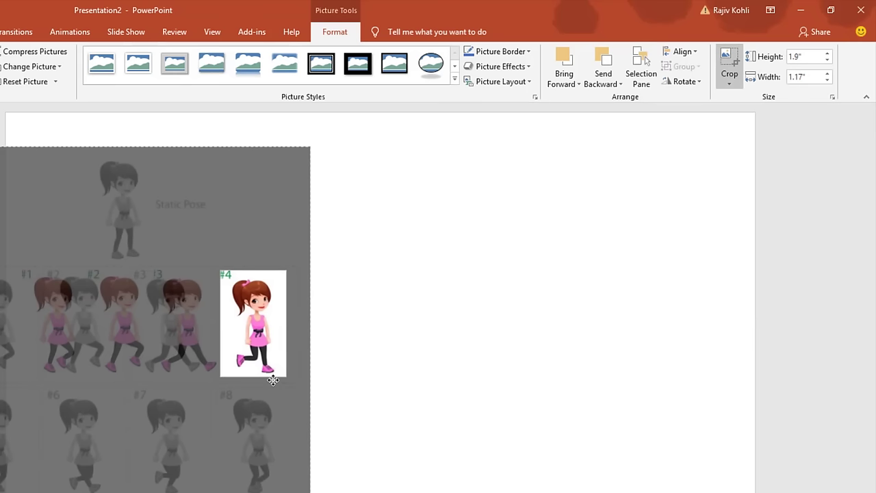
{"action": "left_click", "coordinate": [350, 366]}
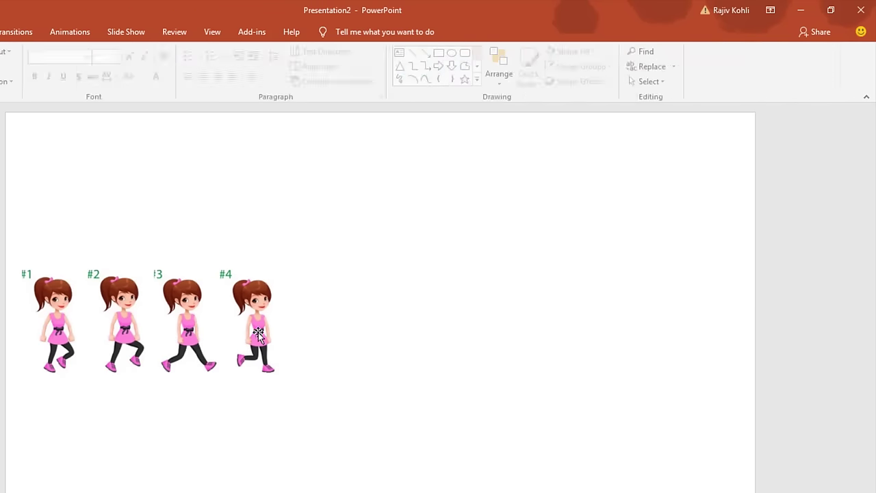
- Add two more level copies cropped to poses #5 and #6
{"action": "left_click_drag", "start_coordinate": [258, 333], "coordinate": [331, 336], "text": "ctrl"}
{"action": "left_click", "coordinate": [730, 65]}
{"action": "left_click_drag", "start_coordinate": [324, 419], "coordinate": [549, 335]}
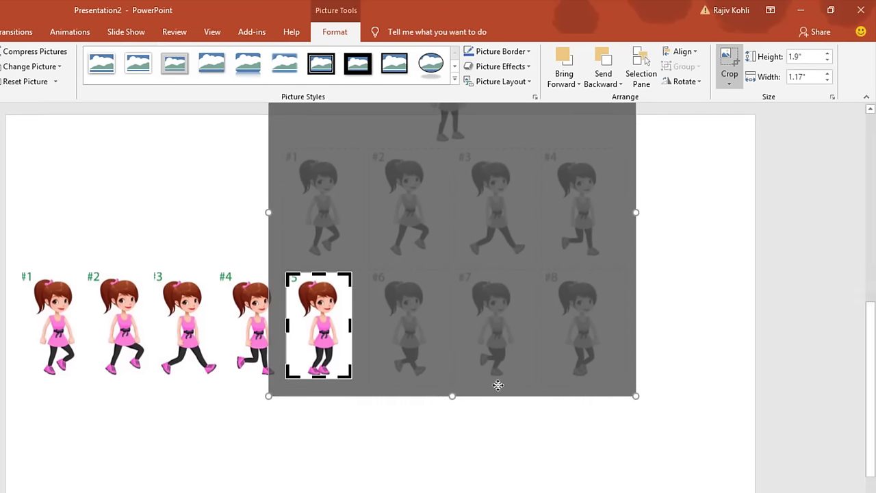
{"action": "left_click", "coordinate": [361, 470]}
{"action": "left_click", "coordinate": [340, 301]}
{"action": "left_click_drag", "start_coordinate": [340, 301], "coordinate": [393, 319]}
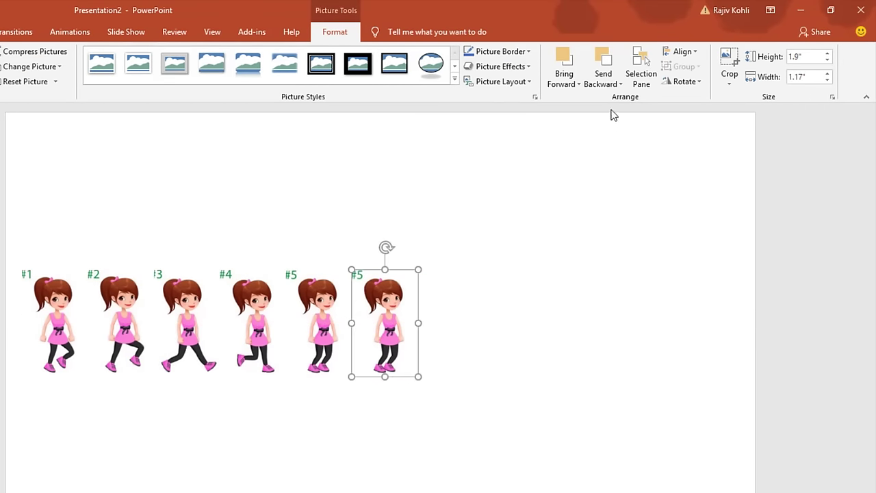
{"action": "left_click", "coordinate": [737, 47]}
{"action": "left_click_drag", "start_coordinate": [518, 319], "coordinate": [483, 361]}
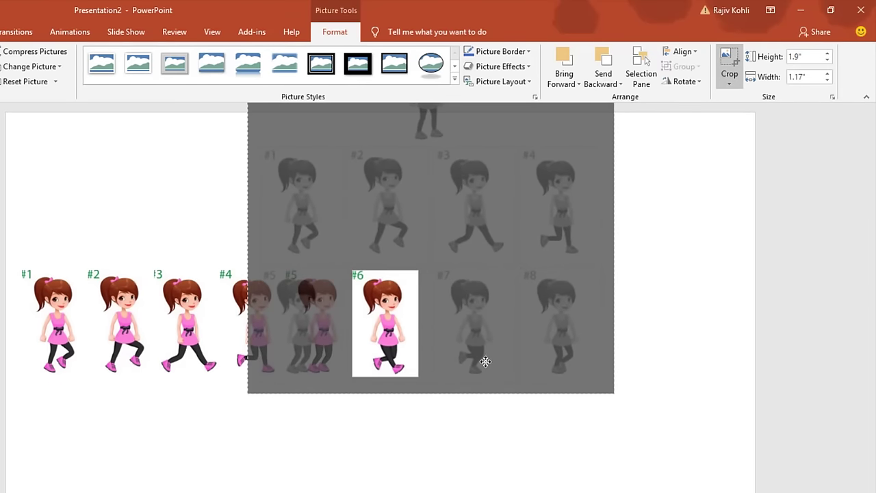
{"action": "left_click", "coordinate": [403, 387]}
- Add the last two copies cropped to poses #7 and #8, completing the row
{"action": "left_click", "coordinate": [414, 352]}
{"action": "left_click_drag", "start_coordinate": [414, 352], "coordinate": [456, 347]}
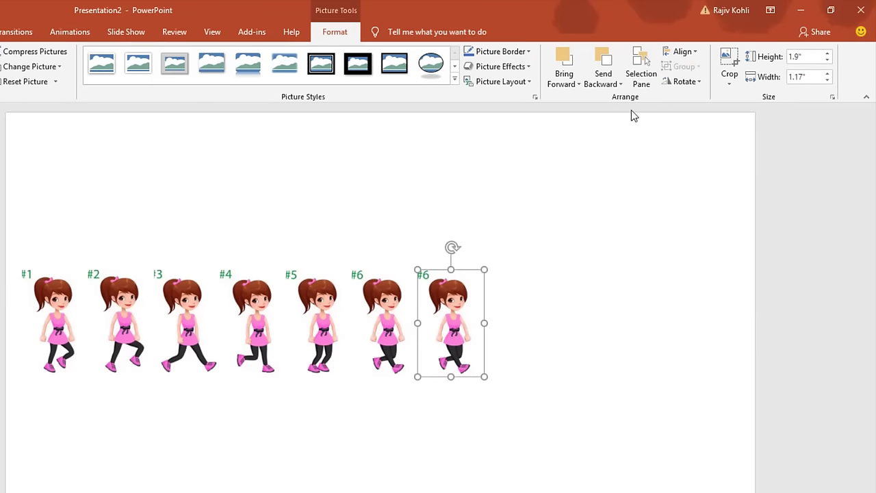
{"action": "left_click", "coordinate": [727, 61]}
{"action": "left_click_drag", "start_coordinate": [599, 379], "coordinate": [502, 396]}
{"action": "left_click", "coordinate": [500, 418]}
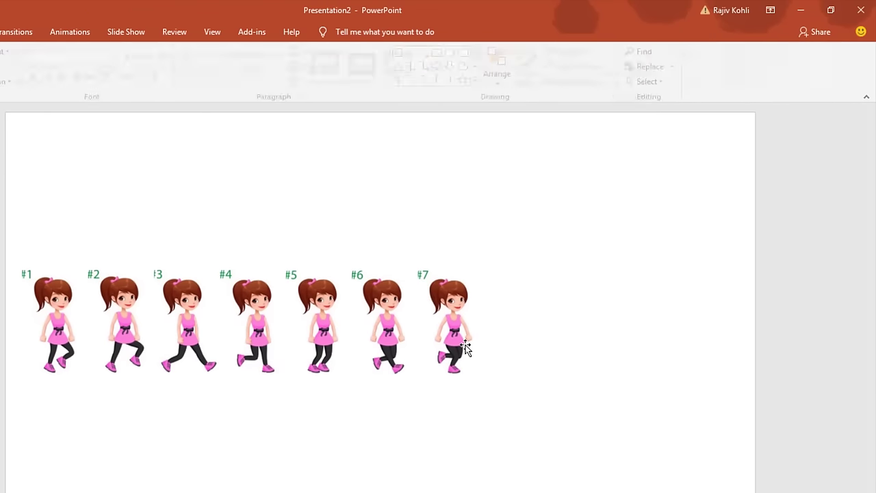
{"action": "left_click_drag", "start_coordinate": [465, 348], "coordinate": [533, 346]}
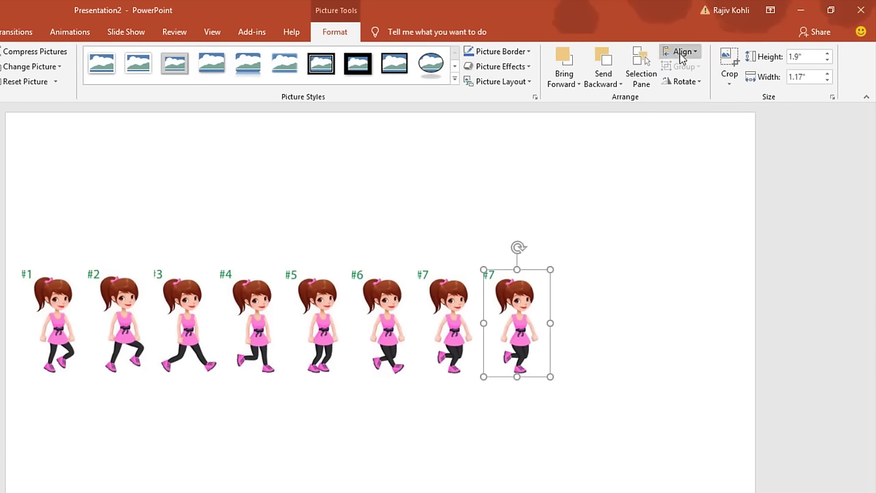
{"action": "left_click", "coordinate": [730, 70]}
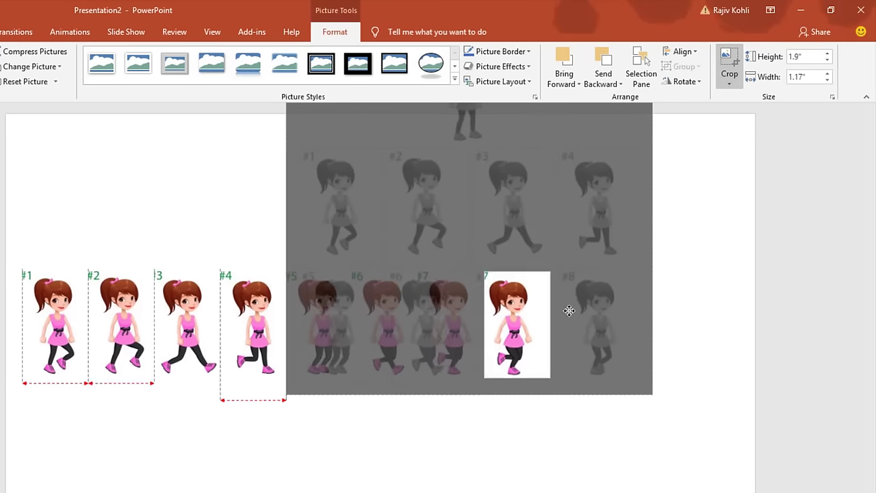
{"action": "left_click_drag", "start_coordinate": [569, 311], "coordinate": [546, 311]}
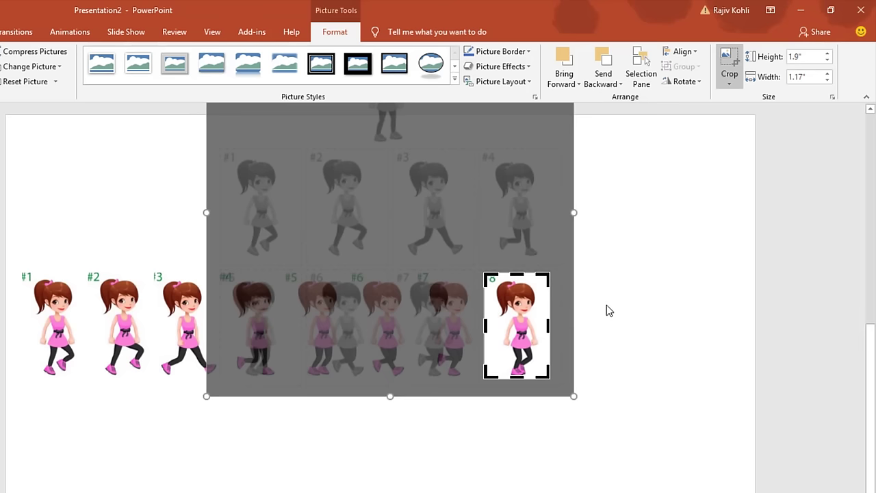
{"action": "left_click", "coordinate": [607, 310]}
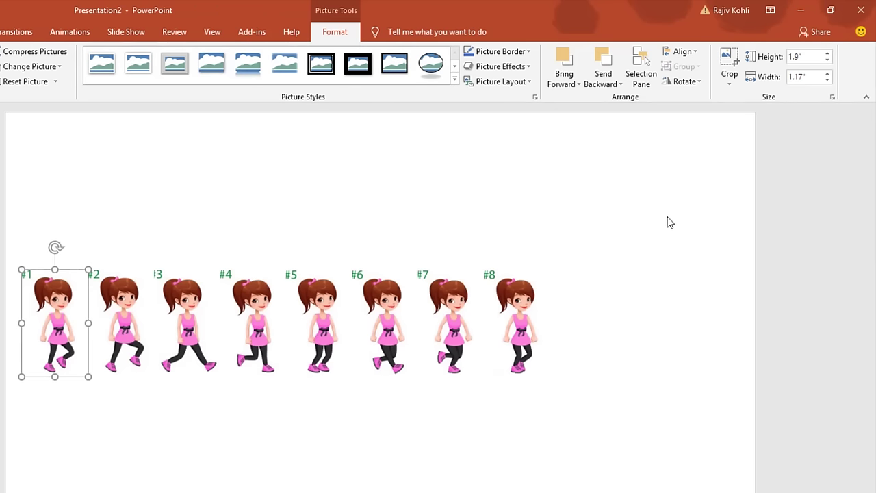
{"action": "left_click", "coordinate": [71, 32]}
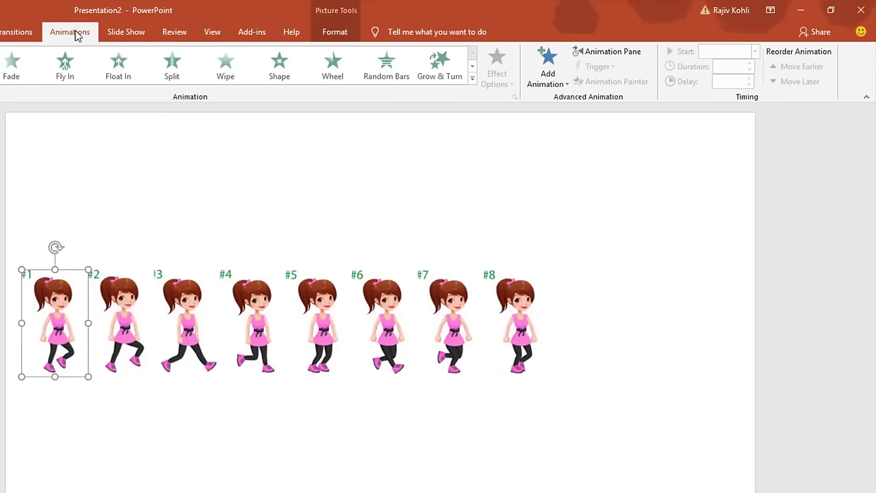
- Open the full entrance effects list, then close it without applying an effect
{"action": "left_click", "coordinate": [552, 72]}
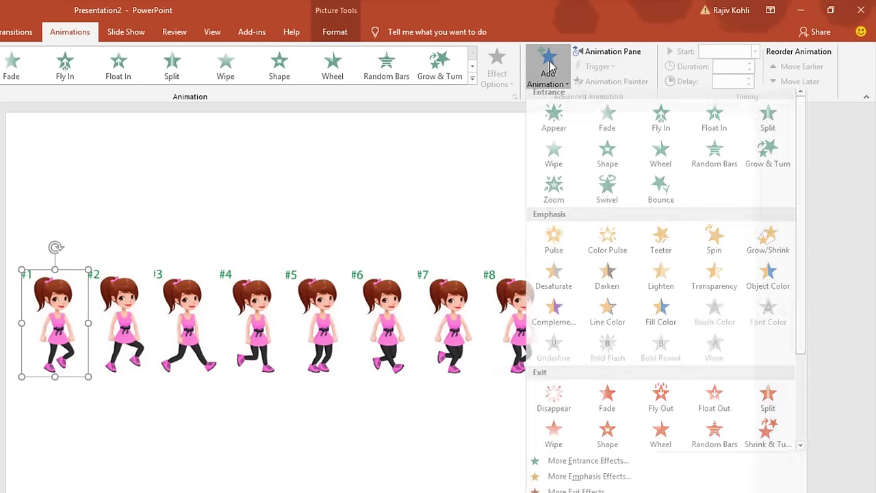
{"action": "left_click", "coordinate": [579, 466]}
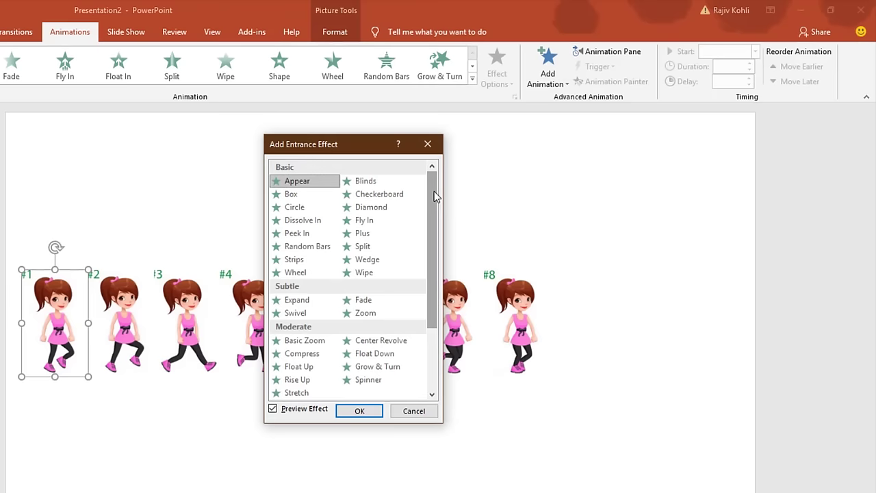
{"action": "mouse_move", "coordinate": [433, 192]}
{"action": "left_mouse_down"}
{"action": "mouse_move", "coordinate": [434, 287]}
{"action": "mouse_move", "coordinate": [442, 180]}
{"action": "left_mouse_up"}
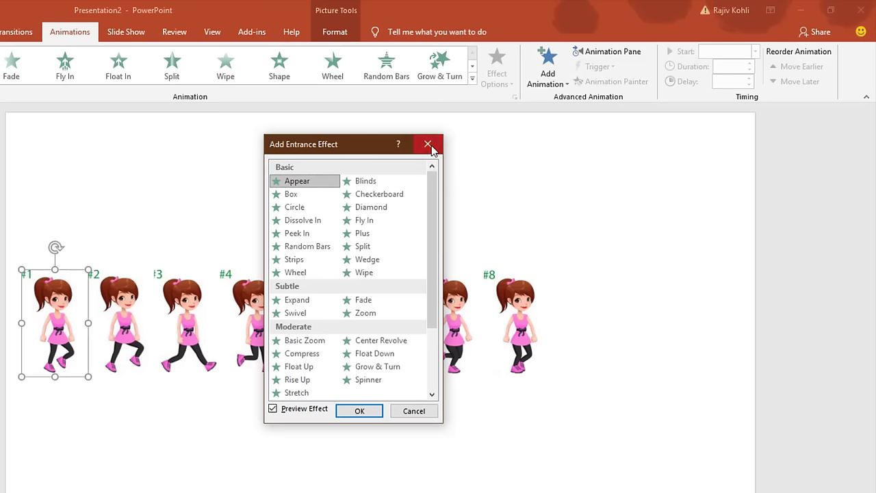
{"action": "left_click", "coordinate": [428, 145]}
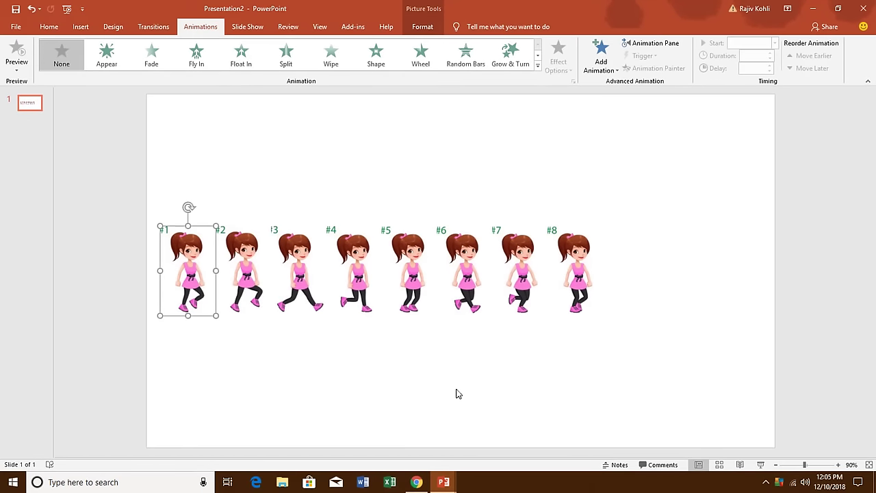
- In the lake-scene presentation, move the tree picture to the centre and select the cartoon man
{"action": "left_click", "coordinate": [443, 482]}
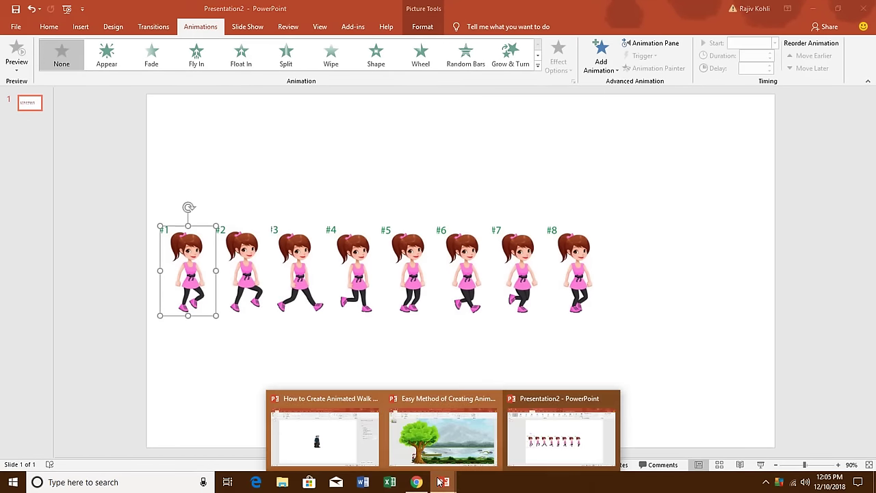
{"action": "left_click", "coordinate": [433, 430]}
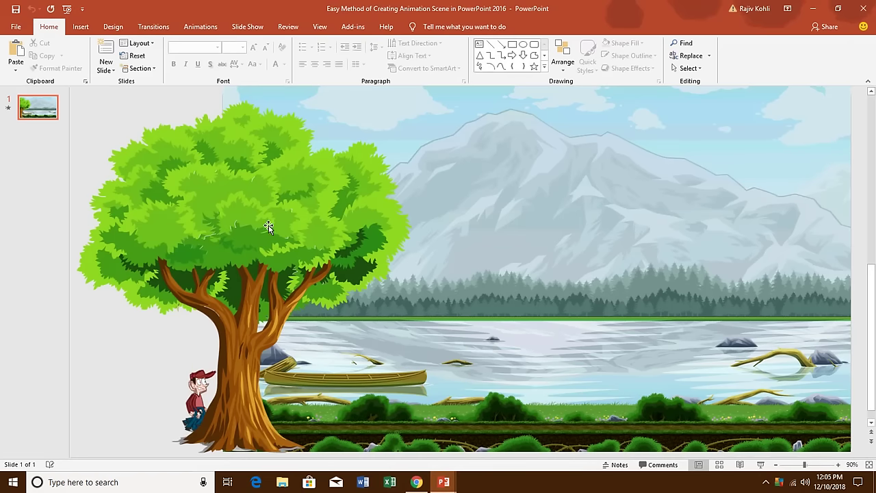
{"action": "left_click_drag", "start_coordinate": [268, 227], "coordinate": [474, 142]}
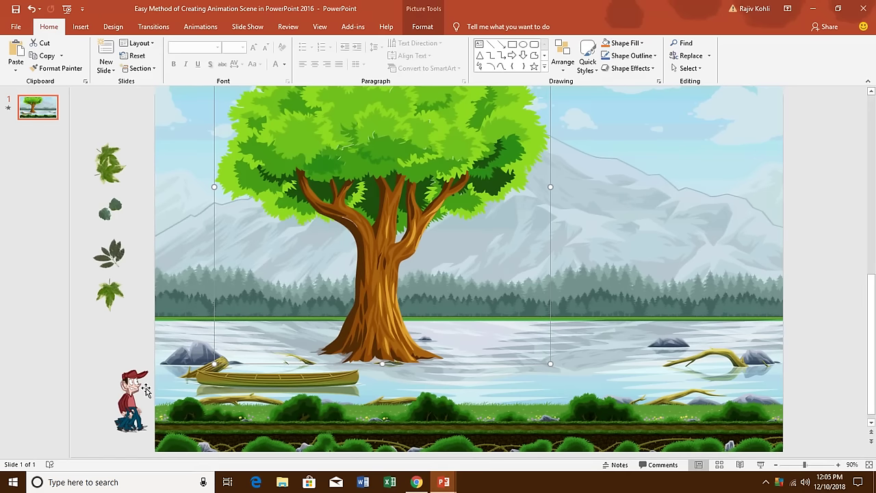
{"action": "left_click", "coordinate": [131, 381]}
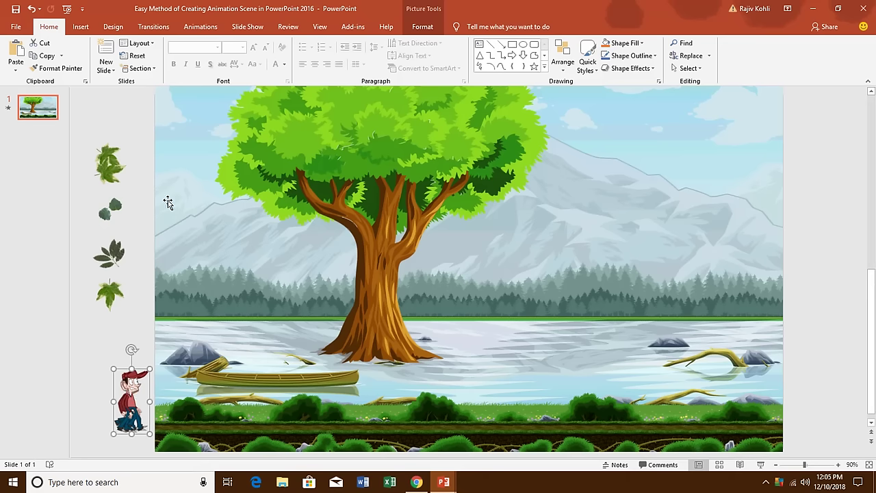
- Copy the man's Flash Once animation with Animation Painter and return to Presentation2
{"action": "left_click", "coordinate": [203, 27]}
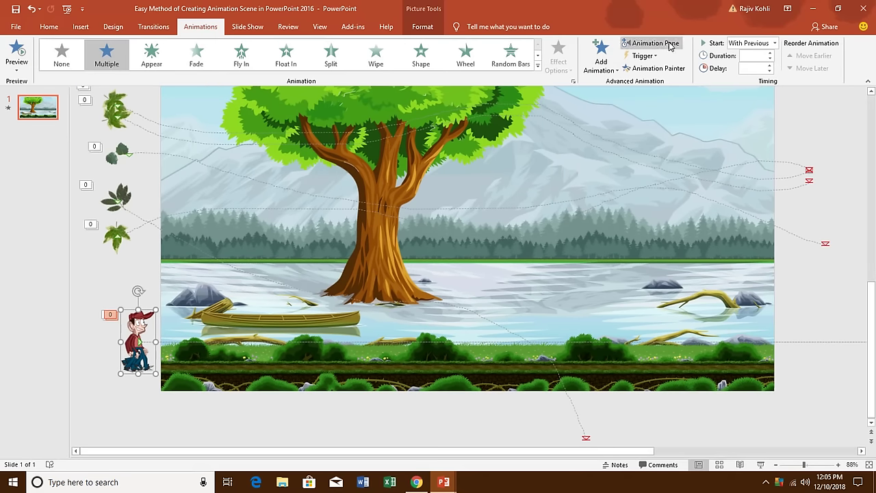
{"action": "left_click", "coordinate": [669, 45]}
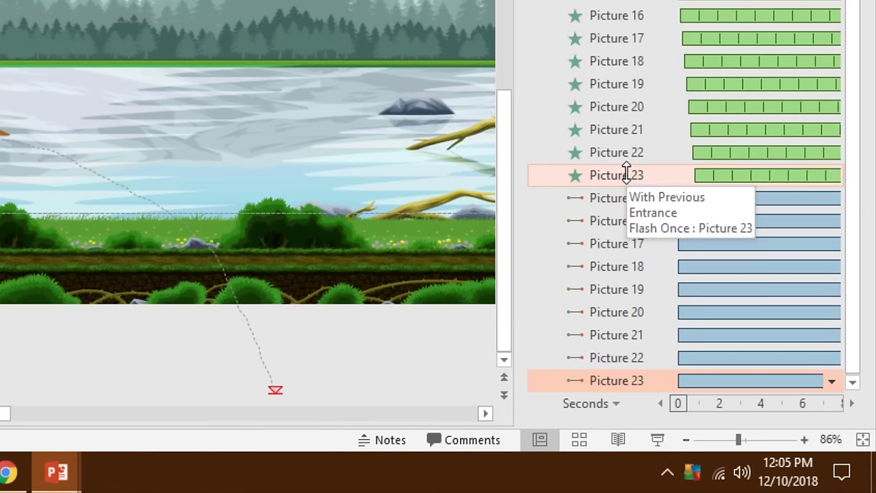
{"action": "left_click", "coordinate": [626, 174]}
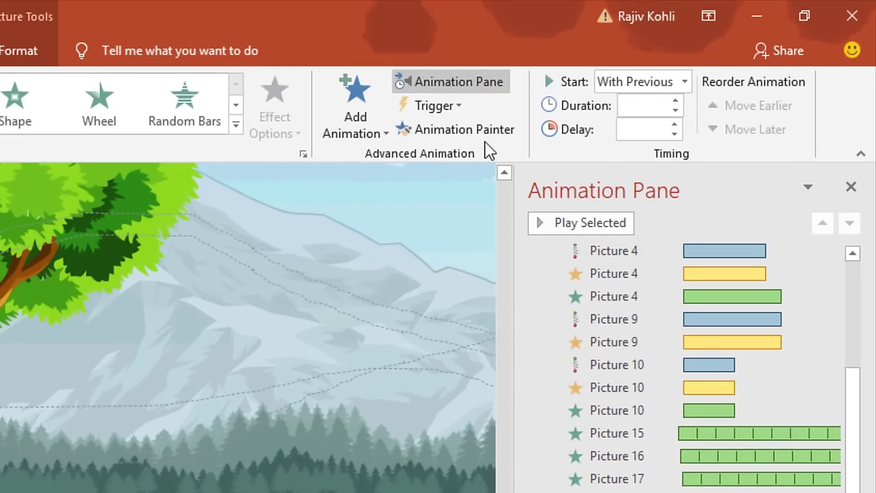
{"action": "left_click", "coordinate": [483, 132]}
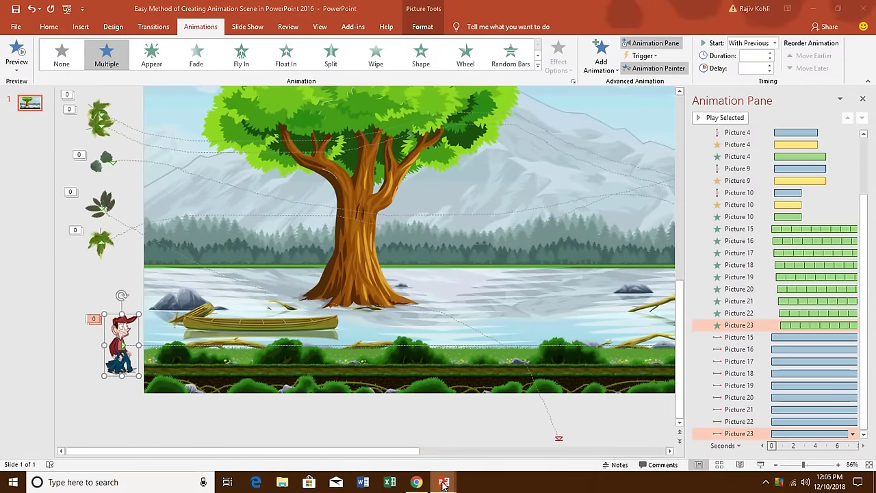
{"action": "mouse_move", "coordinate": [444, 485]}
{"action": "left_click", "coordinate": [547, 439]}
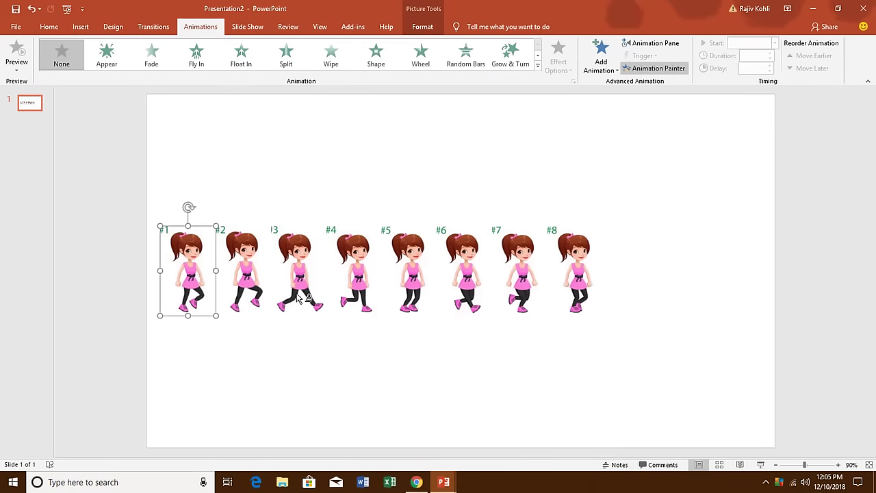
- Paint the copied animation onto pose #1 and delete its motion-path animation
{"action": "left_click", "coordinate": [194, 251]}
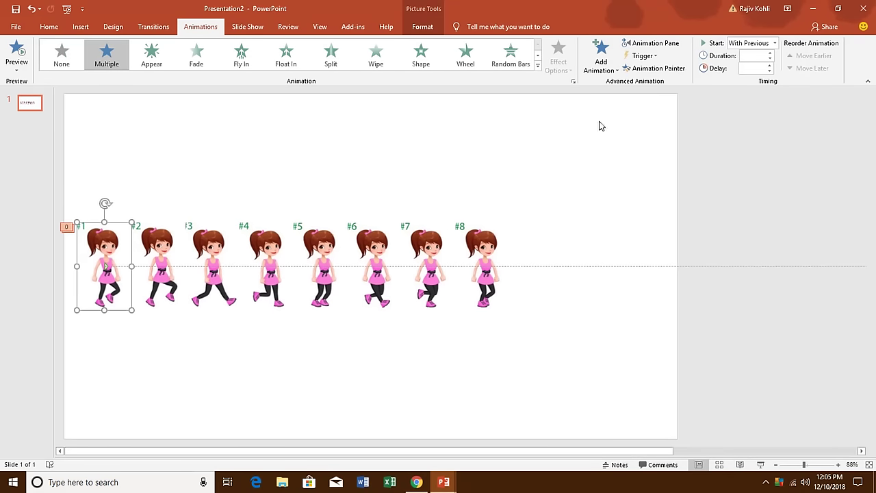
{"action": "left_click", "coordinate": [647, 43]}
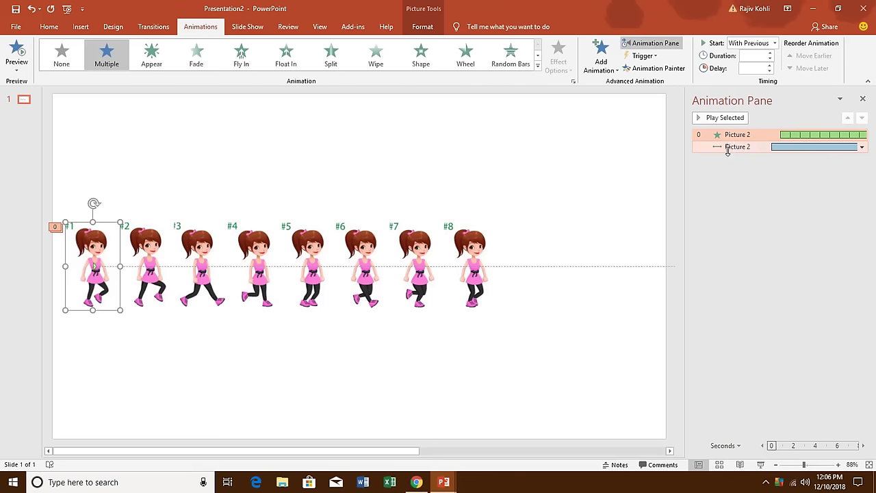
{"action": "left_click", "coordinate": [727, 146]}
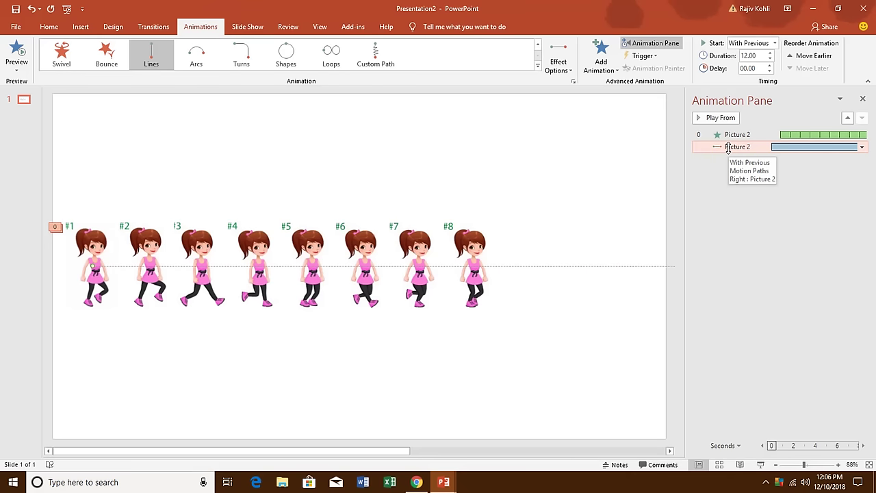
{"action": "key", "text": "Delete"}
{"action": "left_click", "coordinate": [96, 252]}
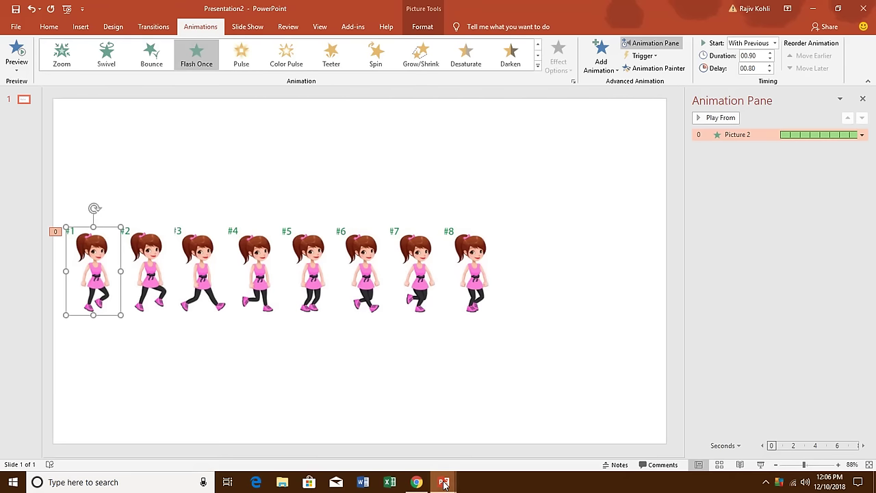
- Compare with the lake-scene presentation, then set pose #1's animation delay to 00.00
{"action": "mouse_move", "coordinate": [443, 482]}
{"action": "left_click", "coordinate": [437, 427]}
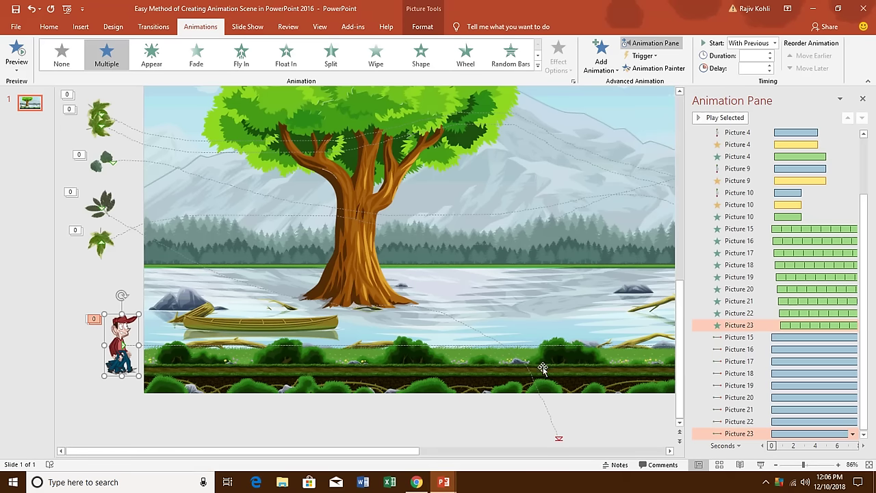
{"action": "mouse_move", "coordinate": [457, 484]}
{"action": "left_click", "coordinate": [469, 428]}
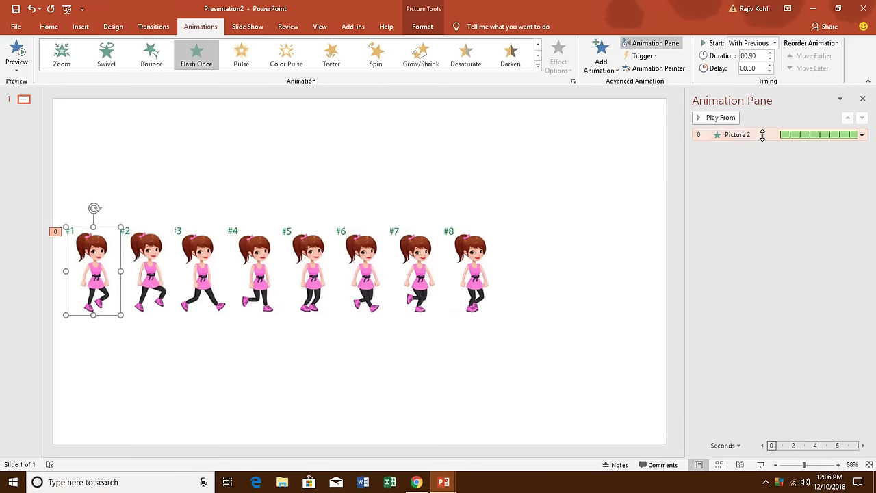
{"action": "left_click", "coordinate": [769, 71]}
{"action": "left_click", "coordinate": [770, 71]}
{"action": "left_click", "coordinate": [769, 72]}
{"action": "left_click", "coordinate": [769, 72]}
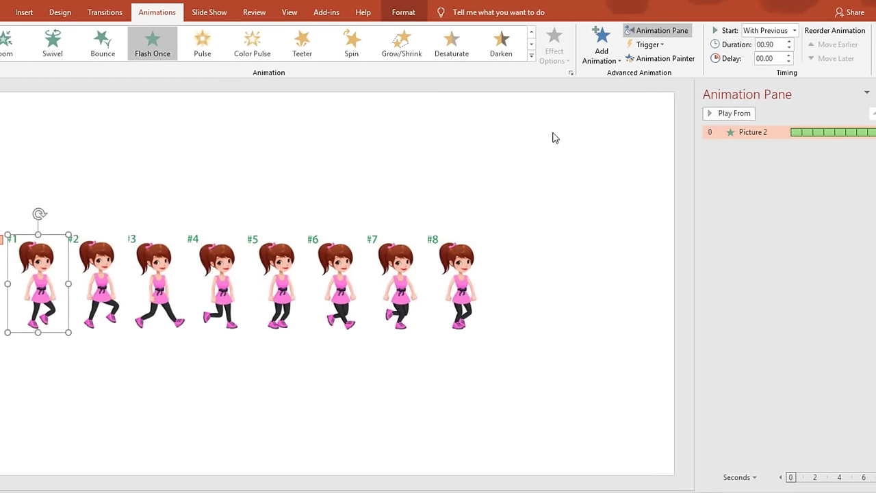
- Copy pose #1's Flash Once animation onto poses #2 through #8 with the Animation Painter
{"action": "left_click", "coordinate": [661, 61]}
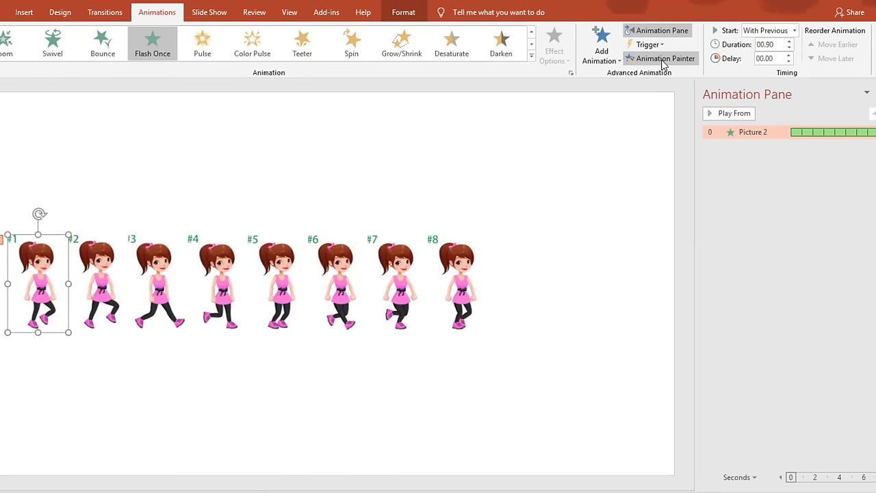
{"action": "left_click", "coordinate": [107, 262]}
{"action": "left_click", "coordinate": [171, 267]}
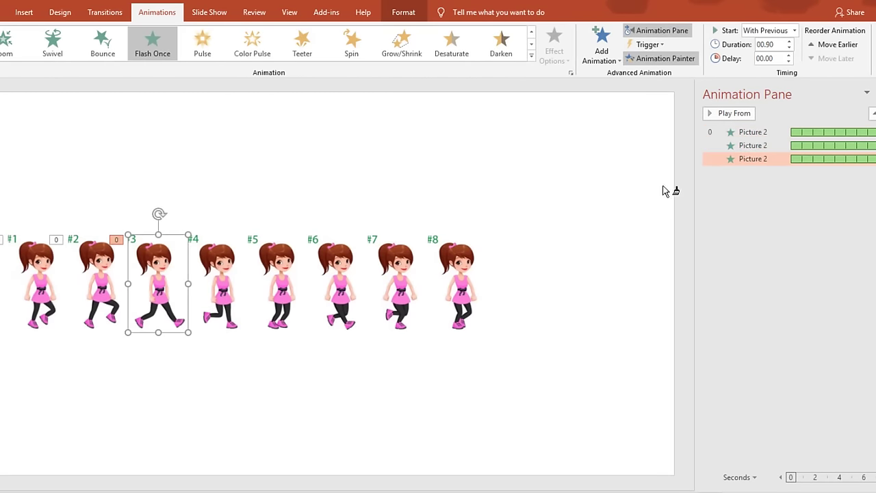
{"action": "left_click", "coordinate": [232, 262]}
{"action": "left_click", "coordinate": [282, 261]}
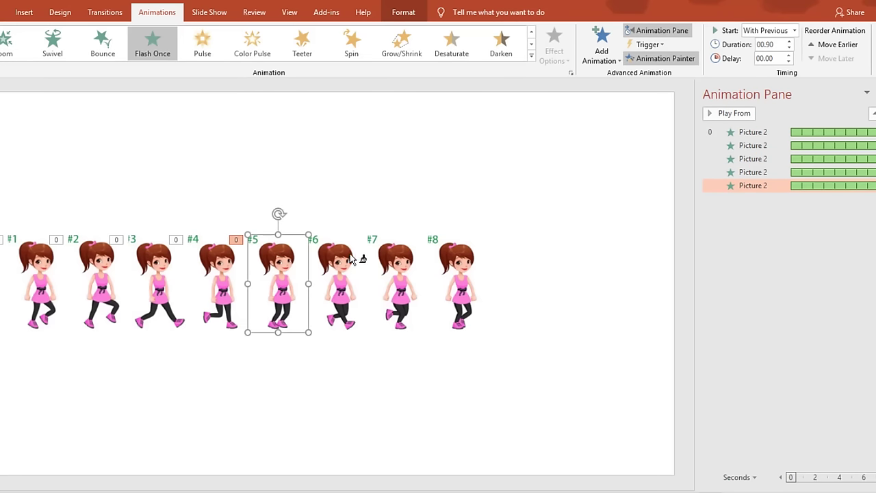
{"action": "left_click", "coordinate": [348, 260]}
{"action": "left_click", "coordinate": [402, 262]}
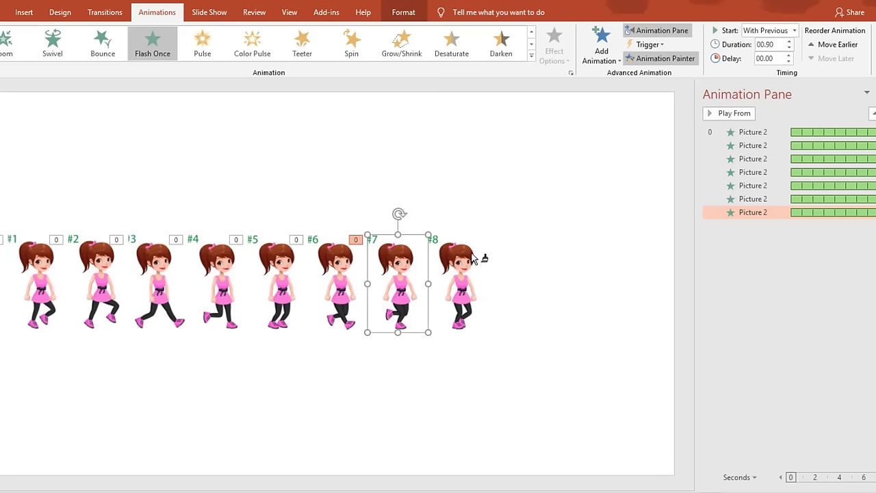
{"action": "left_click", "coordinate": [473, 260]}
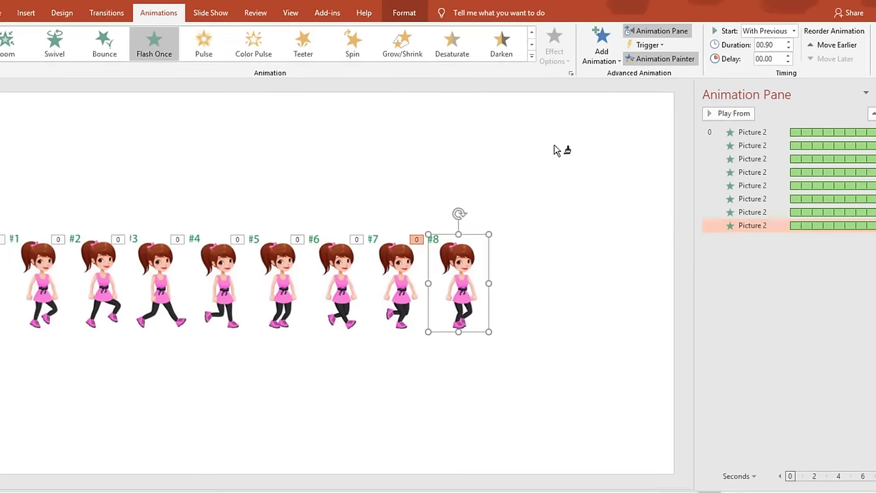
{"action": "left_click", "coordinate": [95, 280]}
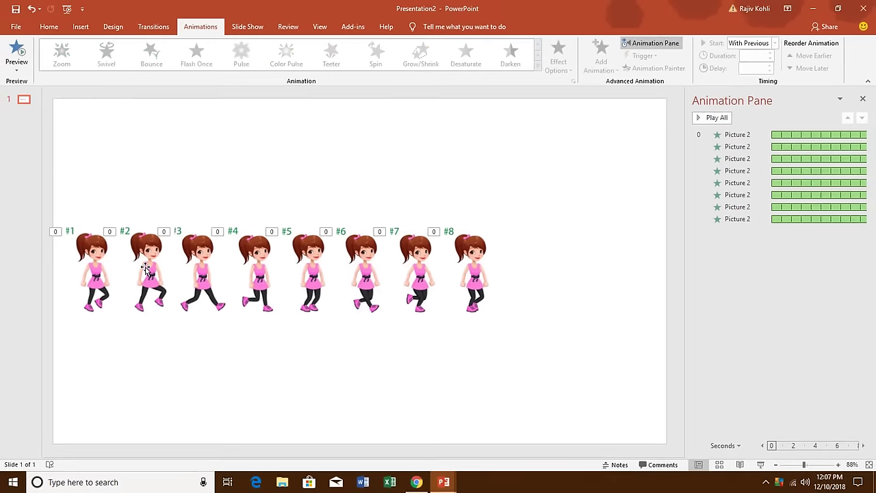
- Ctrl-drag a copy of pose #1 to after pose #8, then select the second animation entry
{"action": "left_click", "coordinate": [86, 255]}
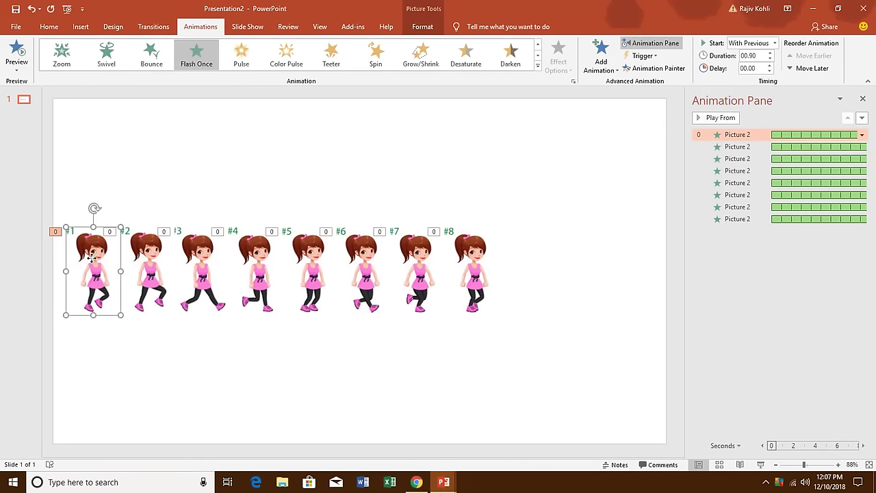
{"action": "left_click_drag", "start_coordinate": [92, 256], "coordinate": [525, 286]}
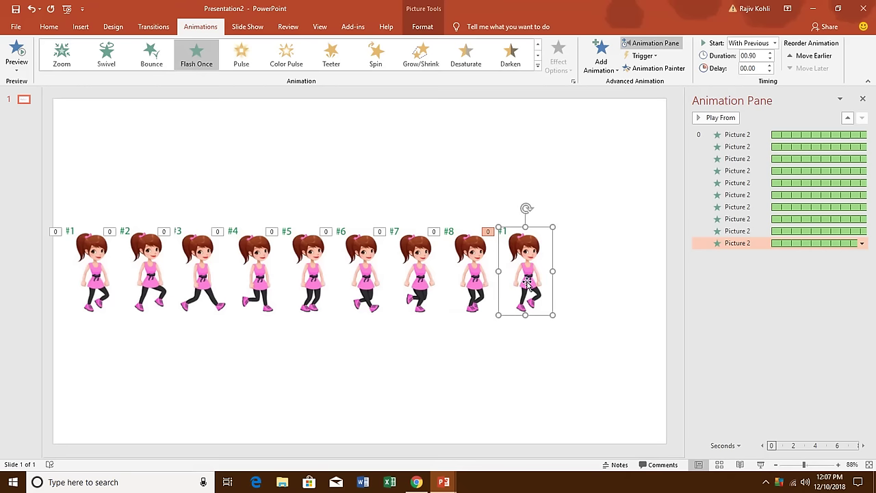
{"action": "left_click", "coordinate": [756, 146]}
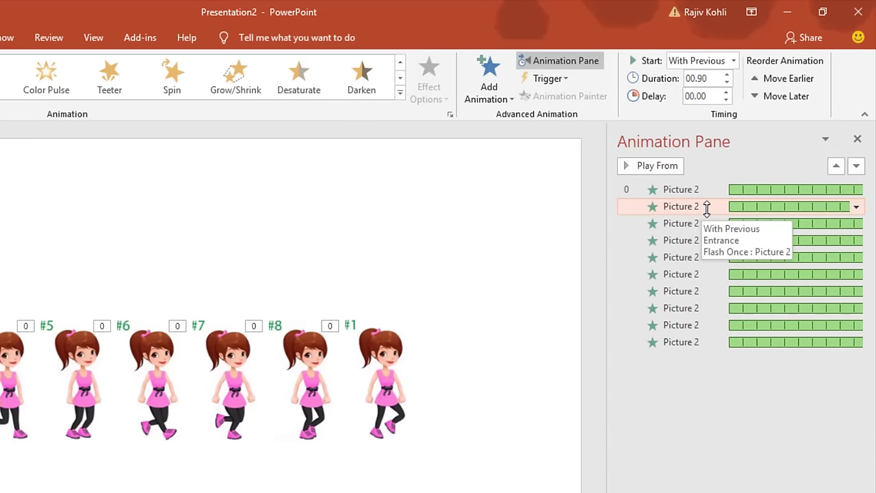
- Set the second and third animations' delays to 0.1 and 0.2 seconds
{"action": "left_click", "coordinate": [714, 100]}
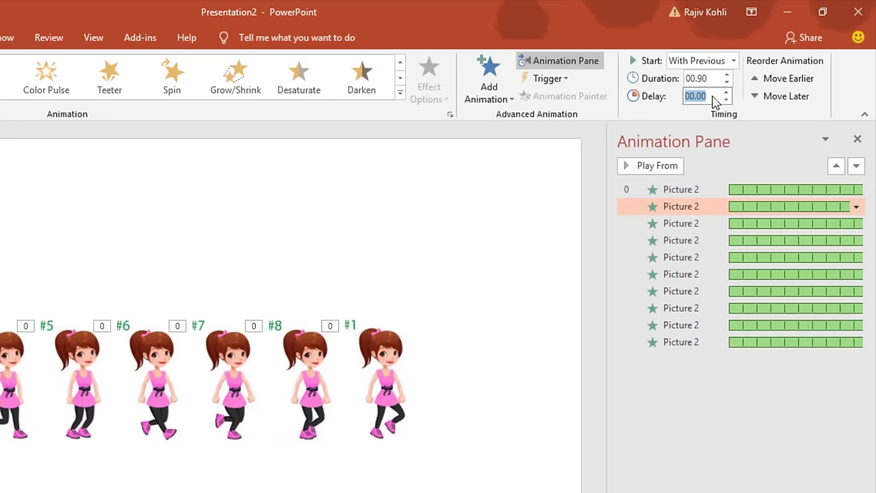
{"action": "key", "text": "BackSpace"}
{"action": "key", "text": "Return"}
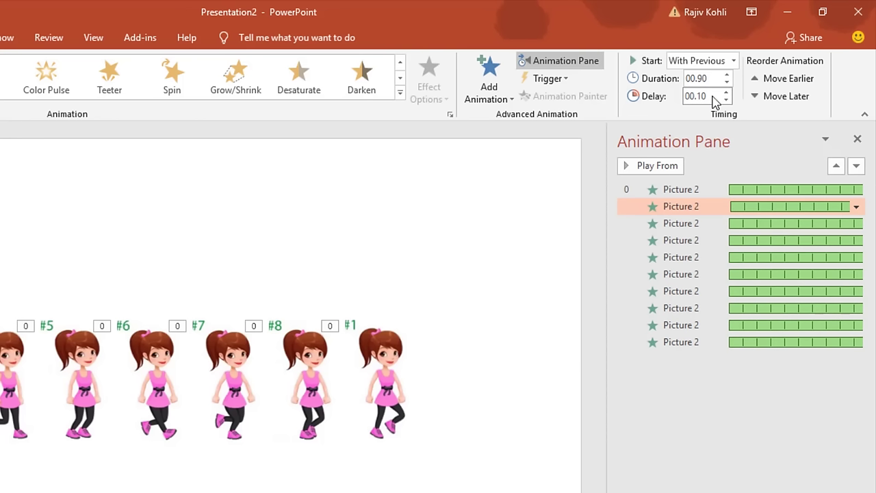
{"action": "left_click", "coordinate": [698, 223]}
{"action": "left_click", "coordinate": [719, 100]}
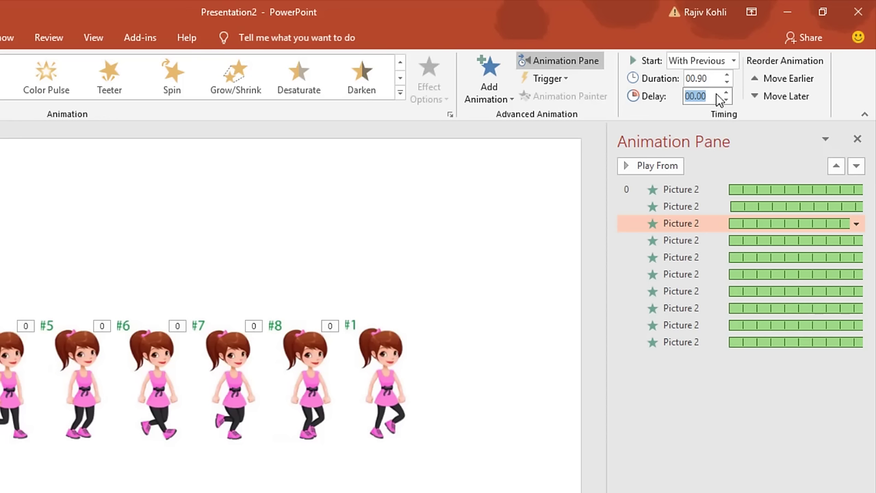
{"action": "key", "text": "BackSpace"}
{"action": "key", "text": "Return"}
- Set the fourth and fifth animations' delays to 0.3 and 0.4 seconds
{"action": "left_click", "coordinate": [684, 234]}
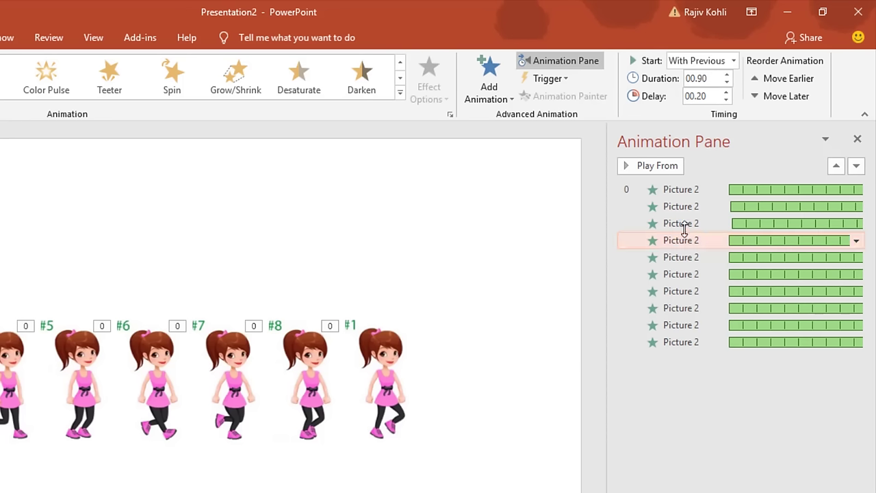
{"action": "left_click", "coordinate": [712, 99]}
{"action": "type", "text": ".3"}
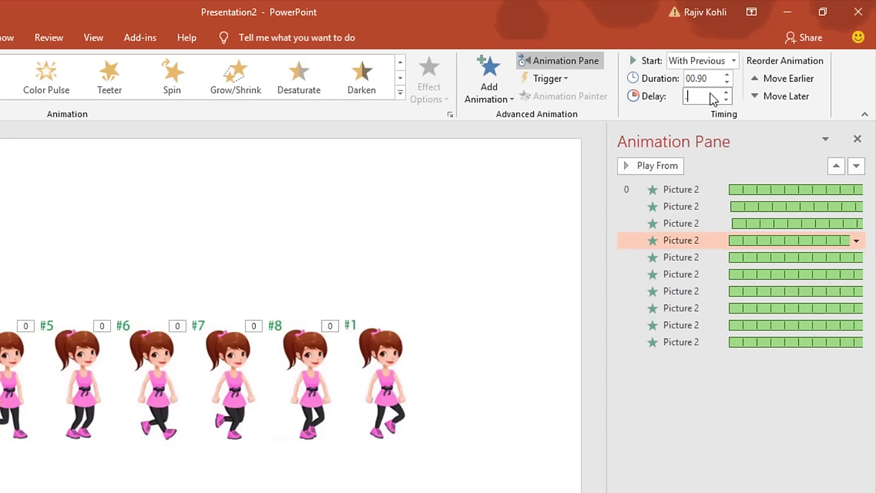
{"action": "key", "text": "Return"}
{"action": "left_click", "coordinate": [690, 256]}
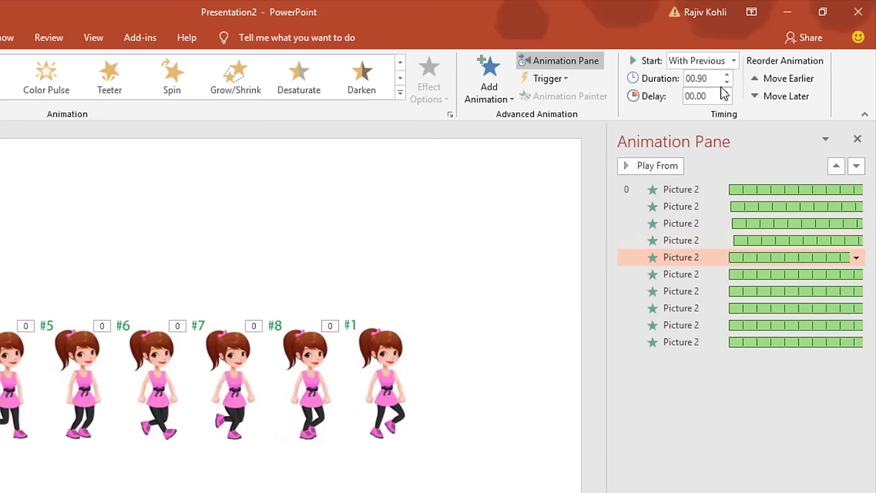
{"action": "left_click", "coordinate": [713, 96]}
{"action": "type", "text": "."}
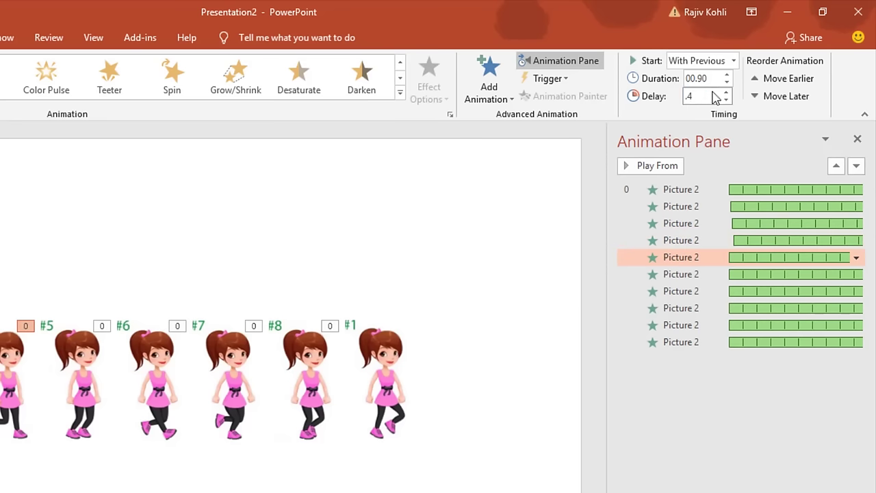
{"action": "type", "text": "4"}
{"action": "key", "text": "Return"}
- Set the sixth, seventh and eighth animations' delays to 0.5, 0.6 and 0.7 seconds
{"action": "left_click", "coordinate": [691, 274]}
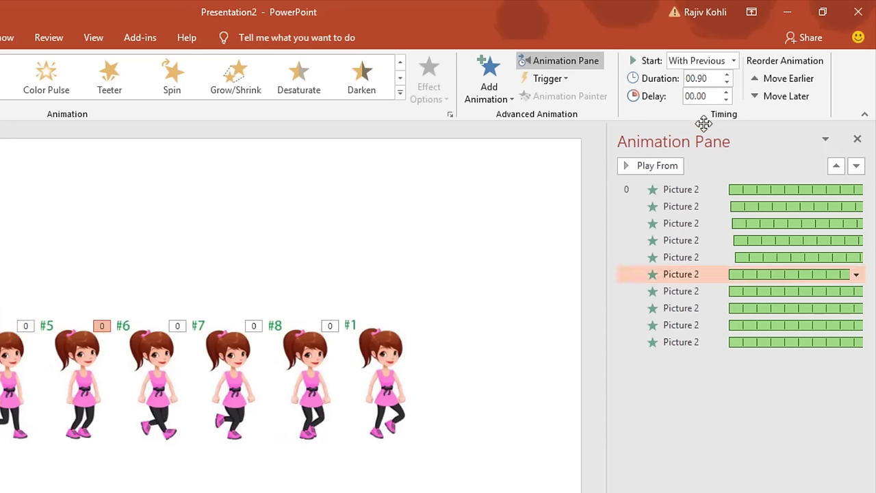
{"action": "left_click", "coordinate": [712, 97]}
{"action": "type", "text": "."}
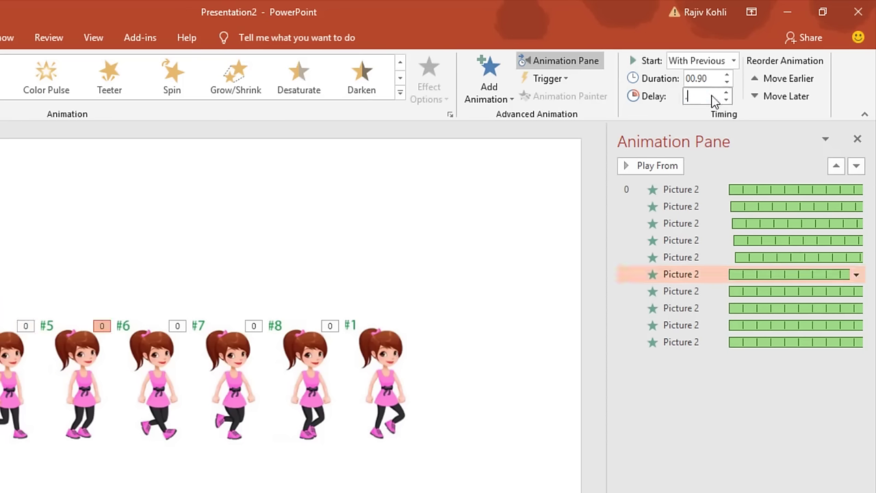
{"action": "left_click", "coordinate": [704, 291]}
{"action": "left_click", "coordinate": [707, 97]}
{"action": "type", "text": ".6"}
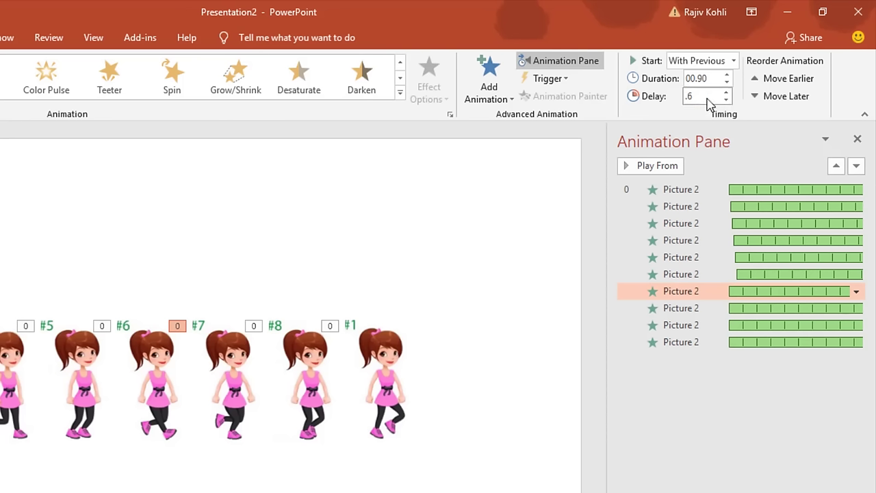
{"action": "key", "text": "Return"}
{"action": "left_click", "coordinate": [704, 307]}
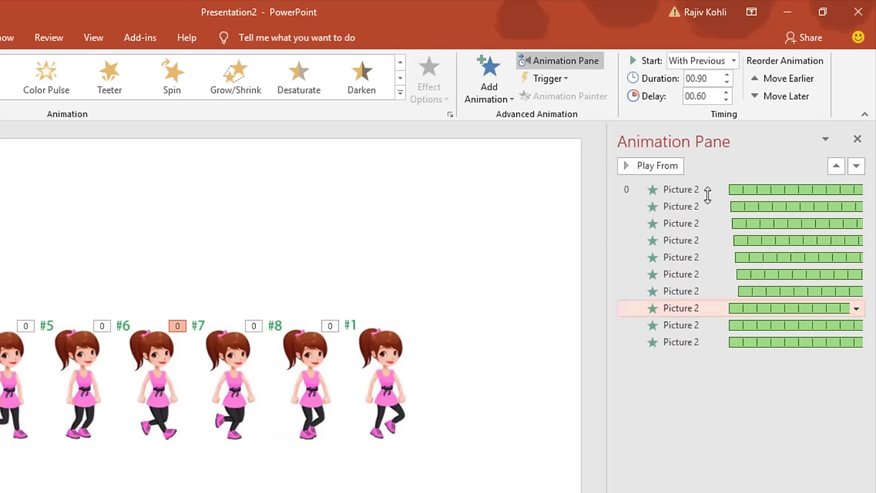
{"action": "left_click", "coordinate": [711, 95]}
{"action": "type", "text": "."}
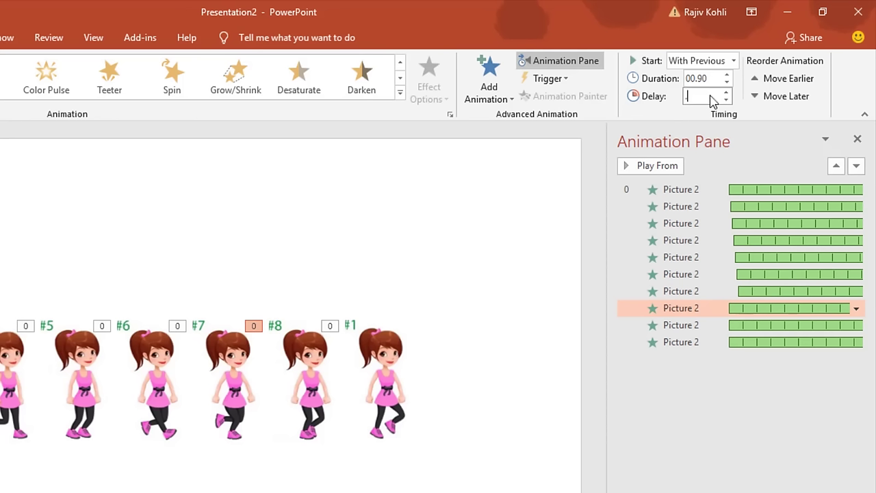
- Set the ninth and tenth animations' delays to 0.8 and 0.9 seconds
{"action": "left_click", "coordinate": [695, 326]}
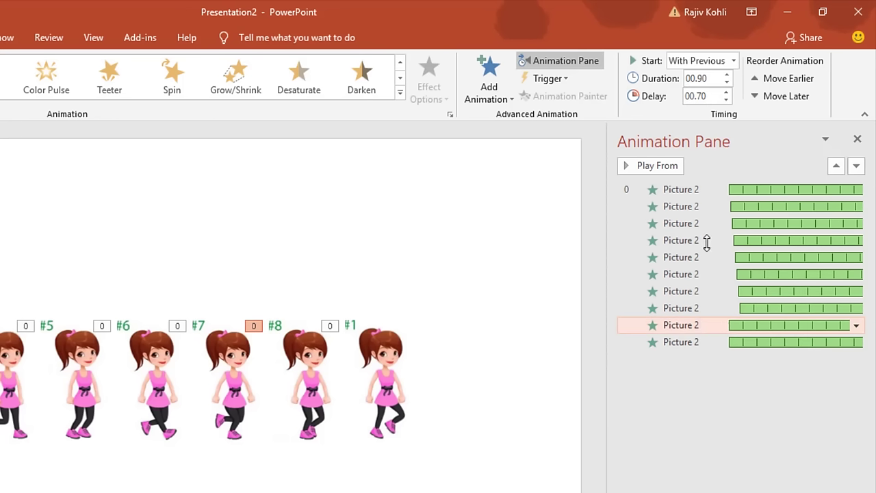
{"action": "left_click", "coordinate": [711, 98]}
{"action": "type", "text": "."}
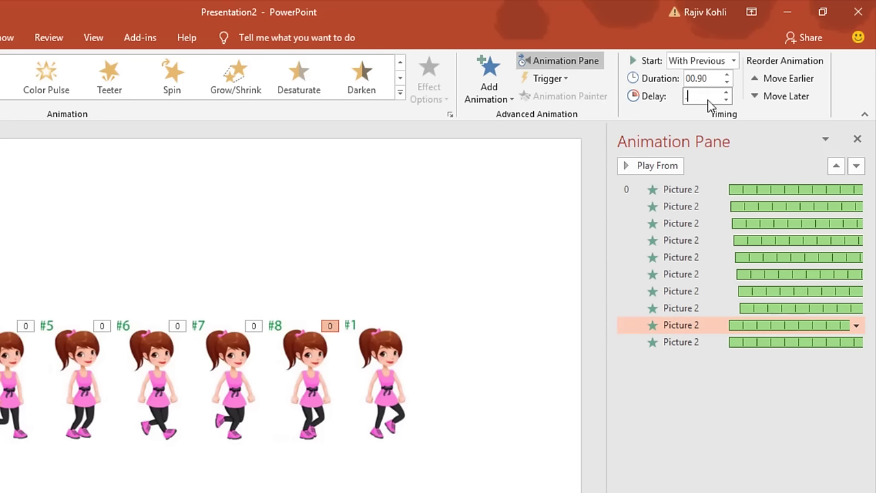
{"action": "type", "text": "8"}
{"action": "key", "text": "Return"}
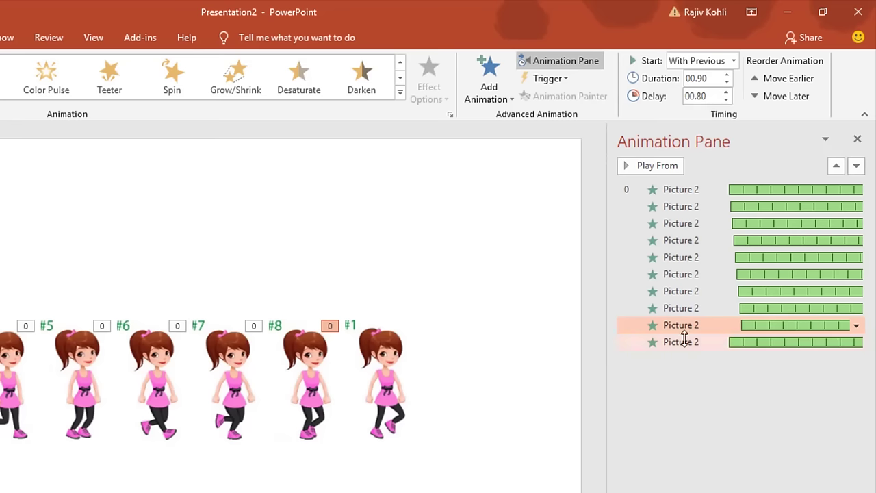
{"action": "left_click", "coordinate": [682, 340]}
{"action": "left_click", "coordinate": [718, 97]}
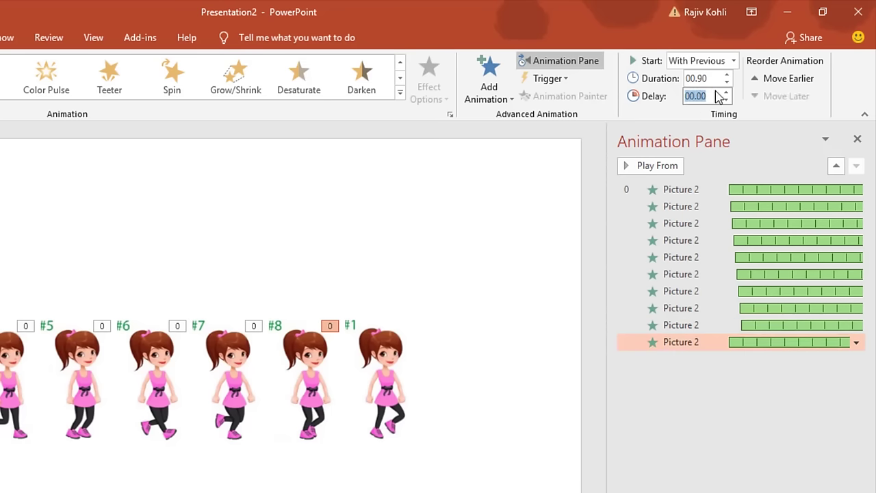
{"action": "type", "text": ".9"}
{"action": "key", "text": "Return"}
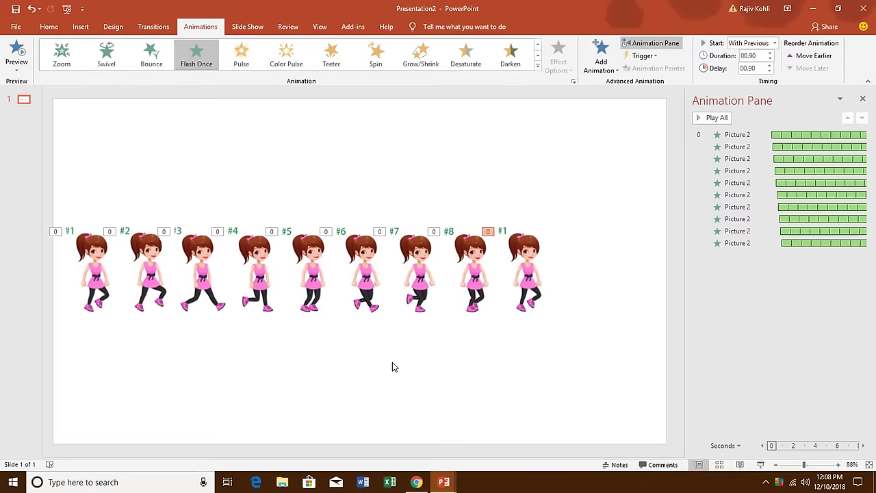
- Select all the pose pictures on the slide with Home > Select > Select All
{"action": "left_click", "coordinate": [393, 362]}
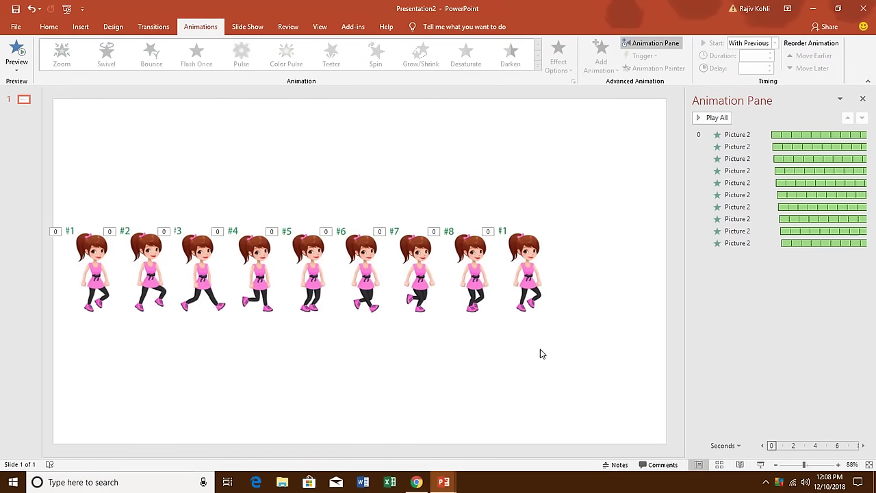
{"action": "scroll", "coordinate": [132, 232], "scroll_direction": "down", "scroll_amount": 1}
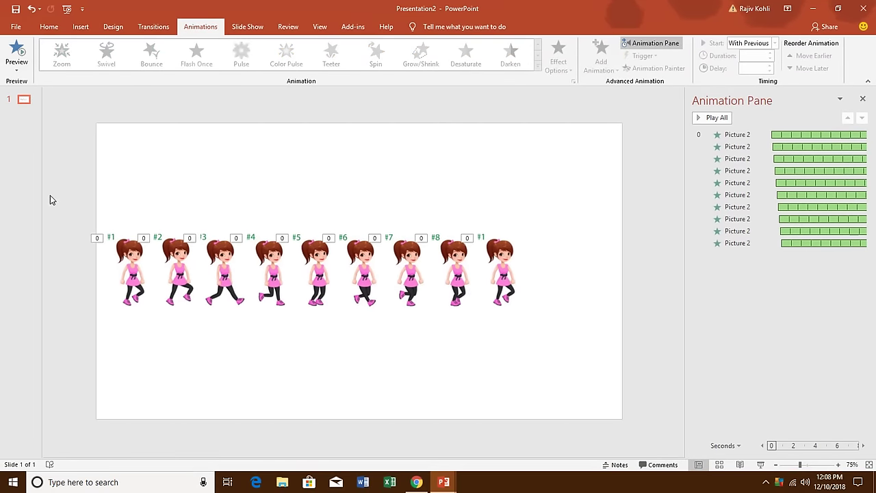
{"action": "left_click_drag", "start_coordinate": [53, 190], "coordinate": [635, 399]}
{"action": "key", "text": "ctrl+a"}
{"action": "left_click", "coordinate": [499, 172]}
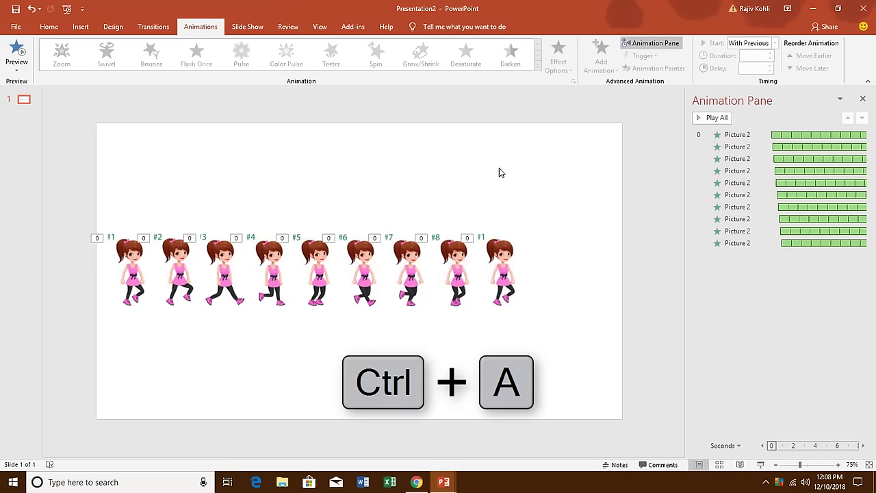
{"action": "key", "text": "ctrl+a"}
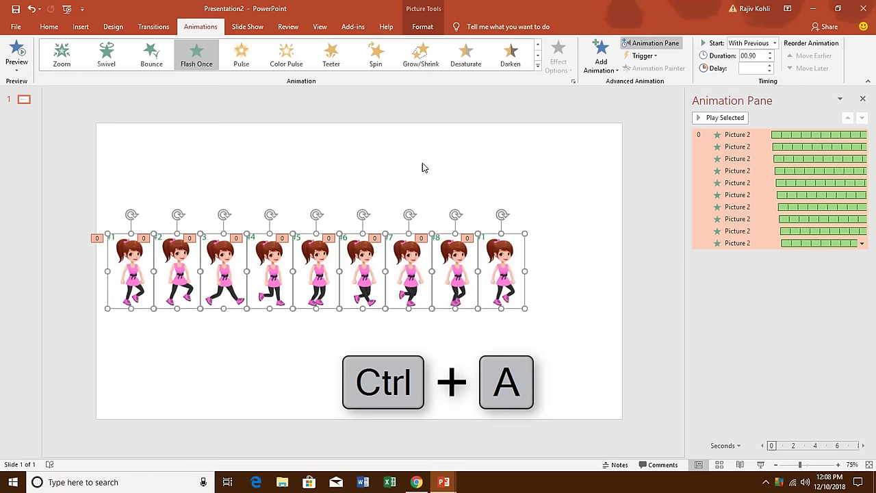
{"action": "left_click", "coordinate": [396, 191]}
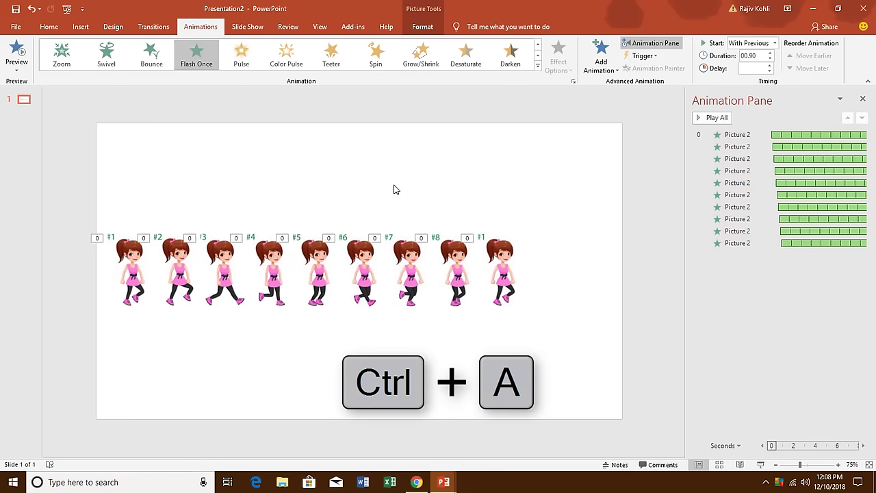
{"action": "left_click", "coordinate": [49, 30]}
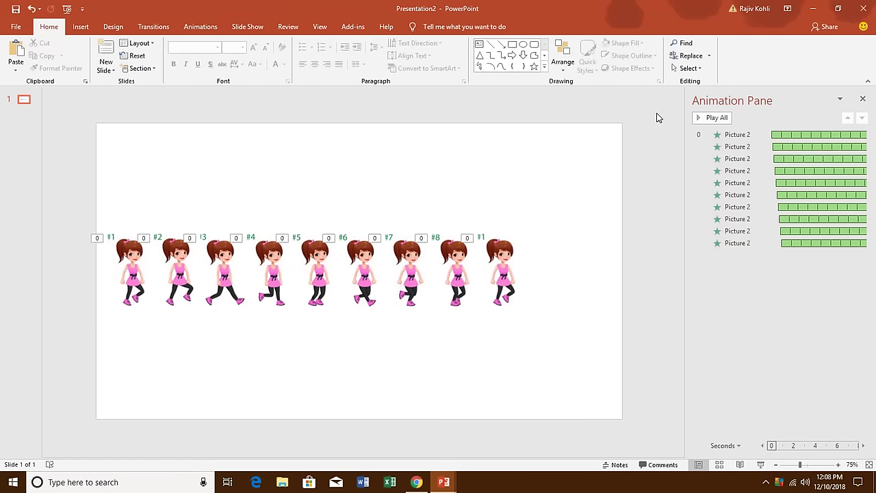
{"action": "left_click", "coordinate": [690, 69]}
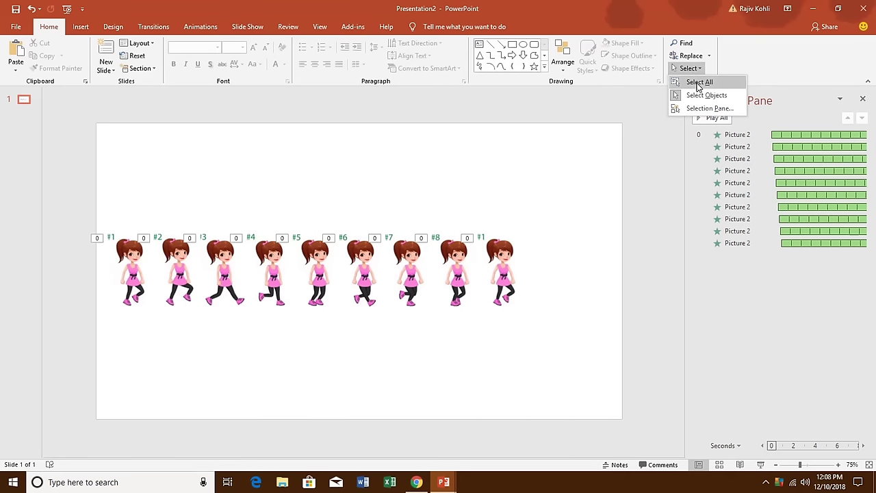
{"action": "left_click", "coordinate": [699, 83]}
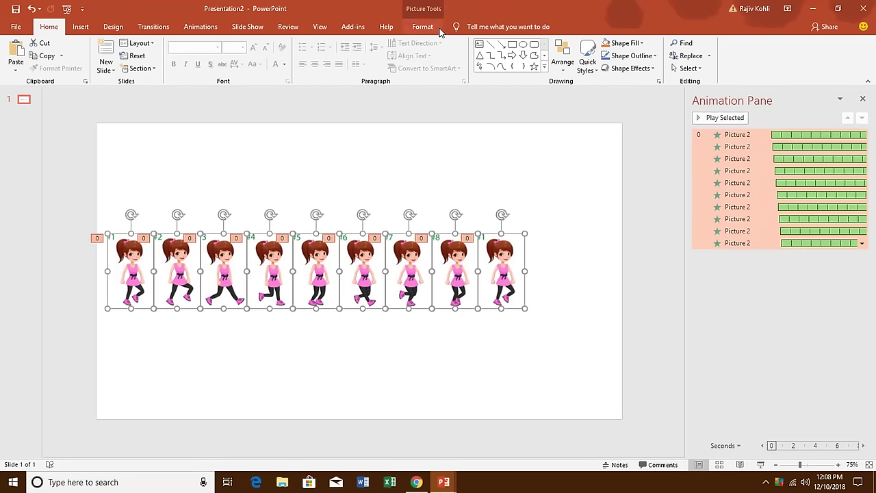
- Apply Align Center so all the poses stack at one horizontal centre
{"action": "left_click", "coordinate": [437, 30]}
{"action": "left_click", "coordinate": [713, 43]}
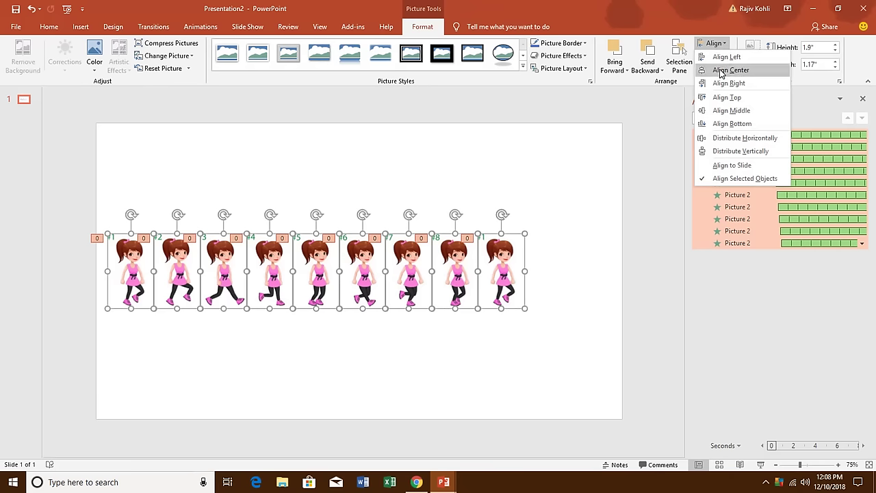
{"action": "left_click", "coordinate": [727, 70]}
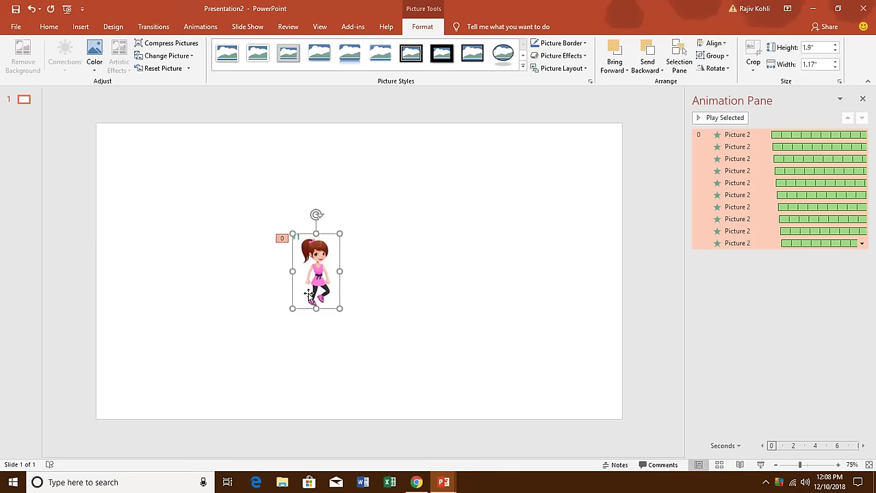
- Drag the stacked walking figure to the slide's left side and deselect it
{"action": "scroll", "coordinate": [362, 289], "scroll_direction": "up", "scroll_amount": 5}
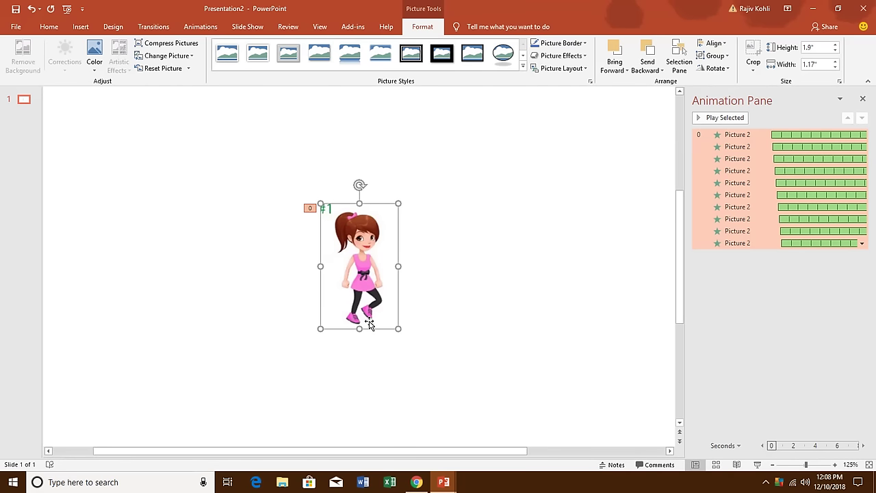
{"action": "scroll", "coordinate": [400, 295], "scroll_direction": "down", "scroll_amount": 5}
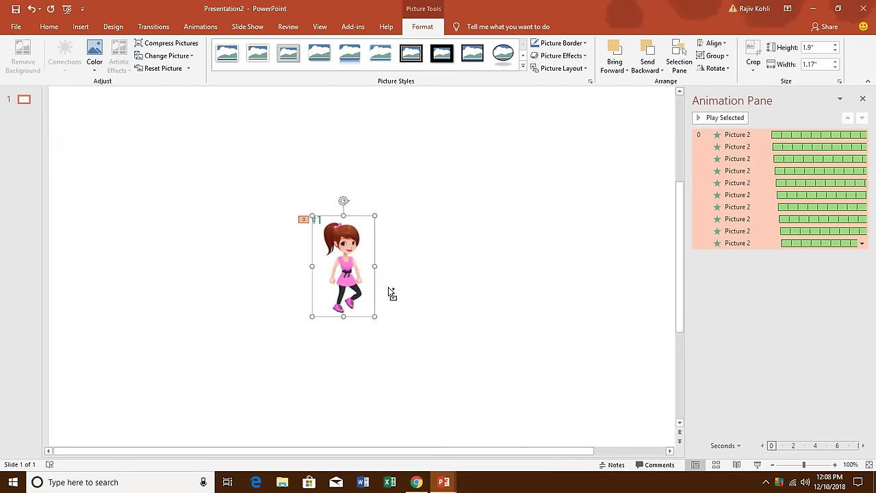
{"action": "left_click_drag", "start_coordinate": [323, 280], "coordinate": [169, 291]}
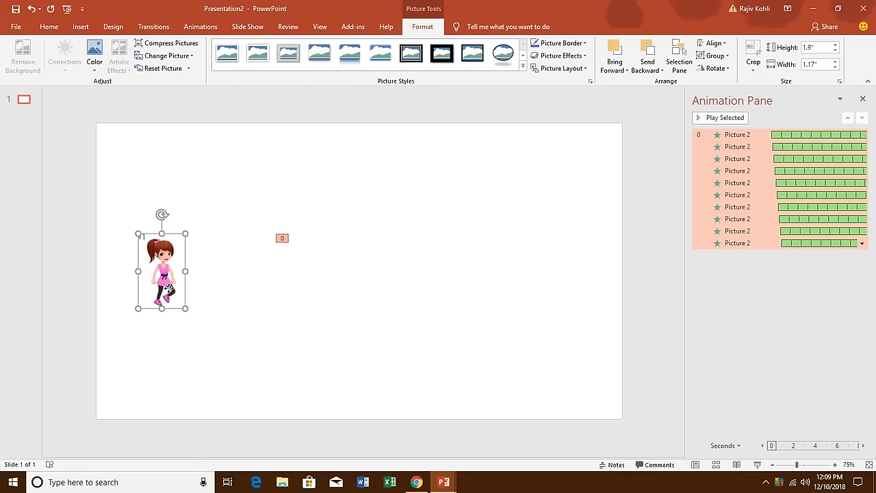
{"action": "left_click", "coordinate": [257, 198]}
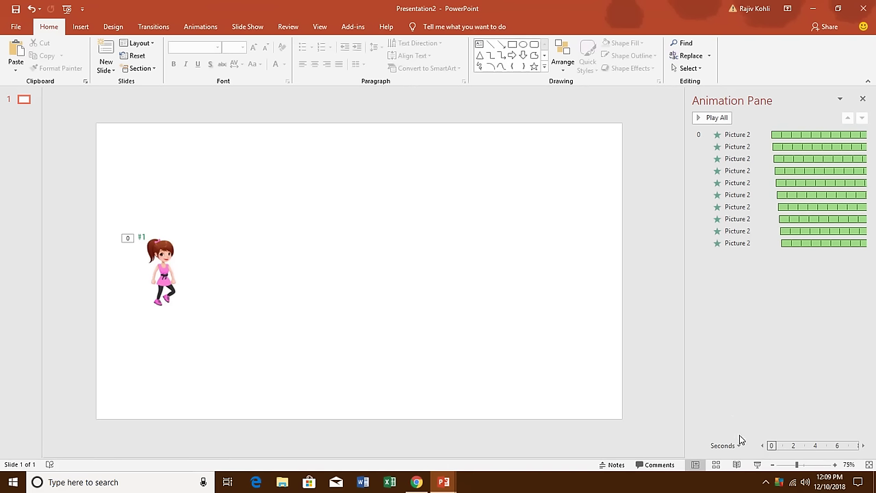
- Run the slide show to preview the walk, exit, then start it again
{"action": "left_click", "coordinate": [757, 465]}
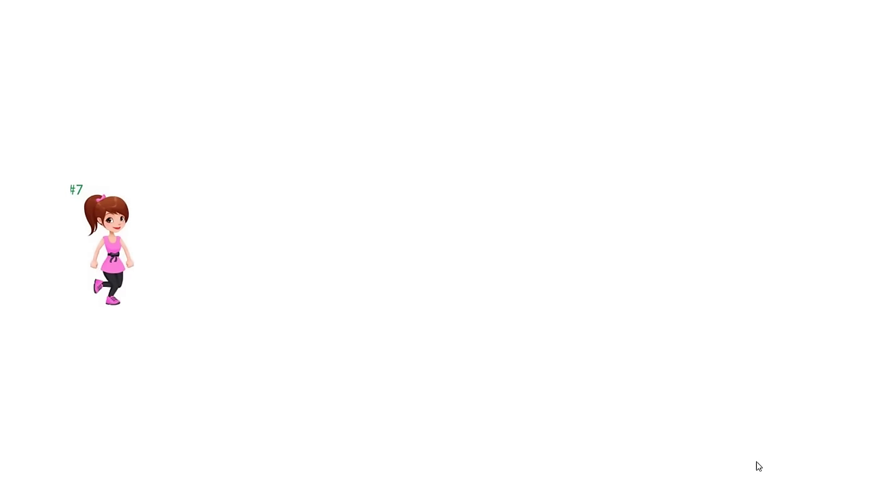
{"action": "left_click", "coordinate": [756, 461]}
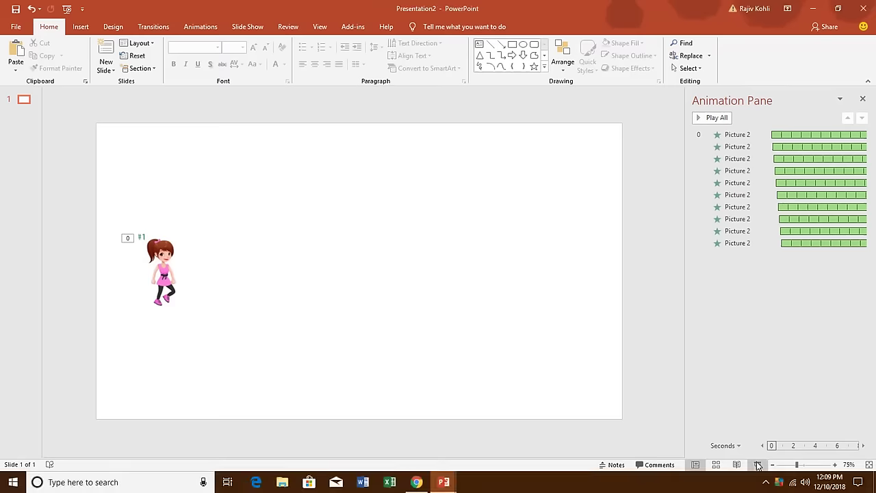
{"action": "left_click", "coordinate": [756, 461]}
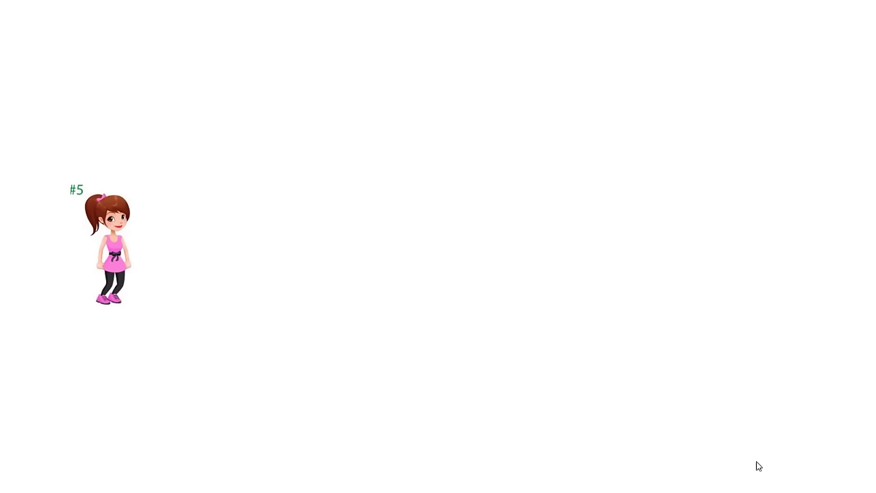